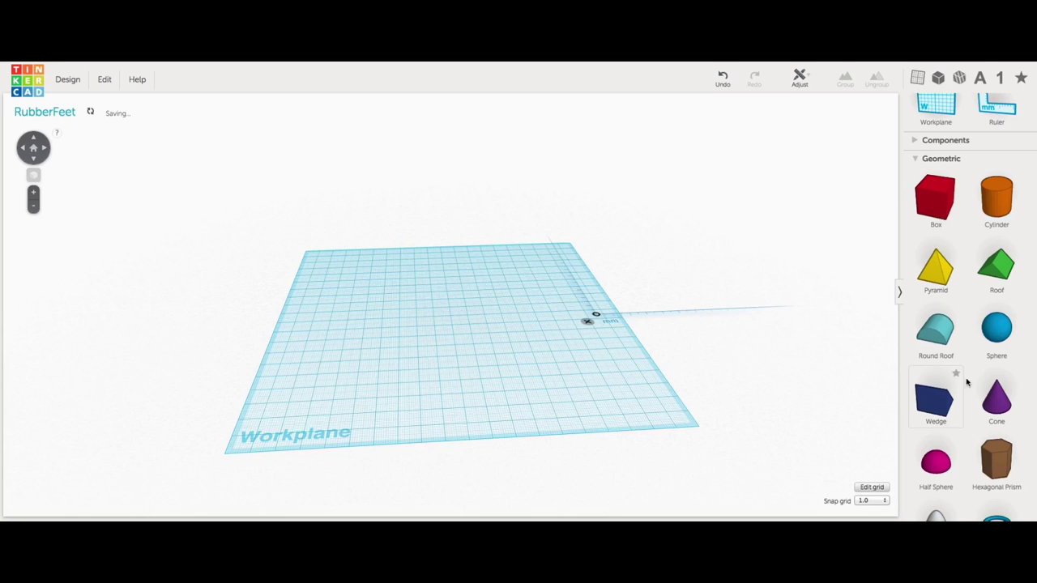
Add a cone, flip it upside down and lower its height to 46.
{"action": "left_click_drag", "start_coordinate": [959, 393], "coordinate": [425, 358]}
{"action": "left_click", "coordinate": [447, 364]}
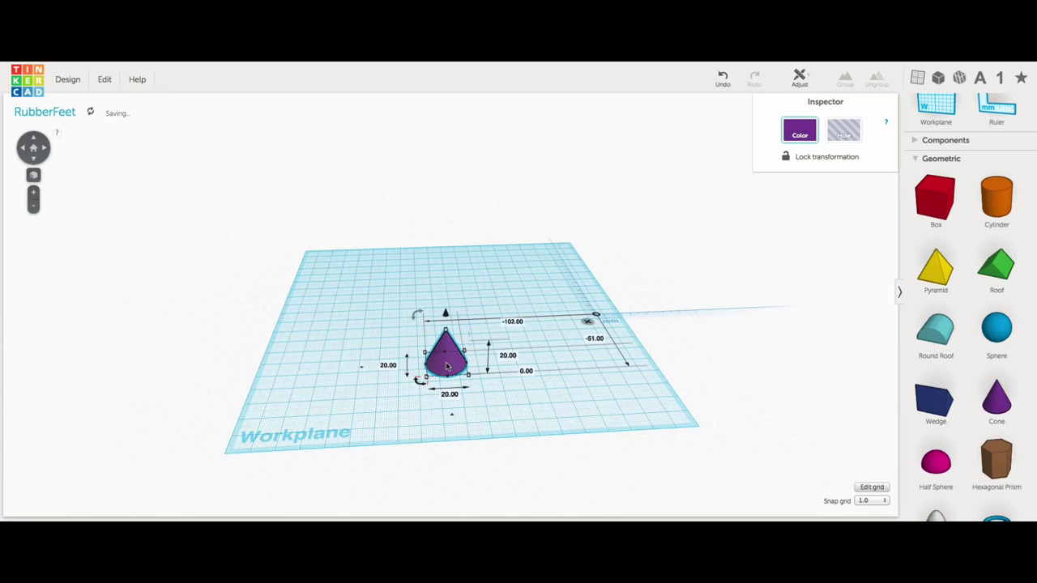
{"action": "left_click_drag", "start_coordinate": [416, 315], "coordinate": [440, 283]}
{"action": "right_click_drag", "start_coordinate": [440, 282], "coordinate": [546, 363]}
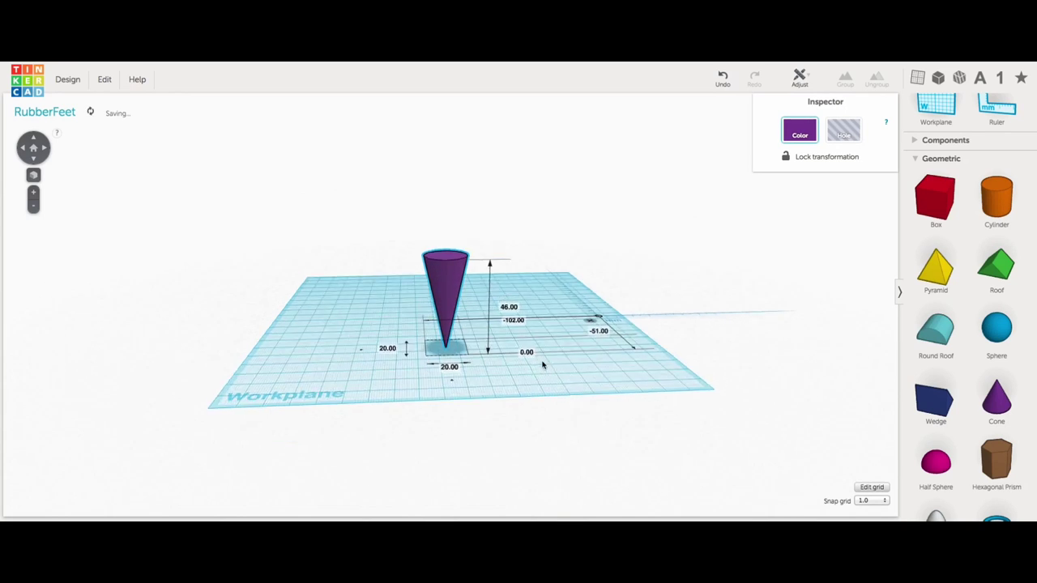
Place a 32 mm tall hole box over the cone's tip.
{"action": "left_click_drag", "start_coordinate": [717, 266], "coordinate": [445, 346]}
{"action": "left_click", "coordinate": [844, 131]}
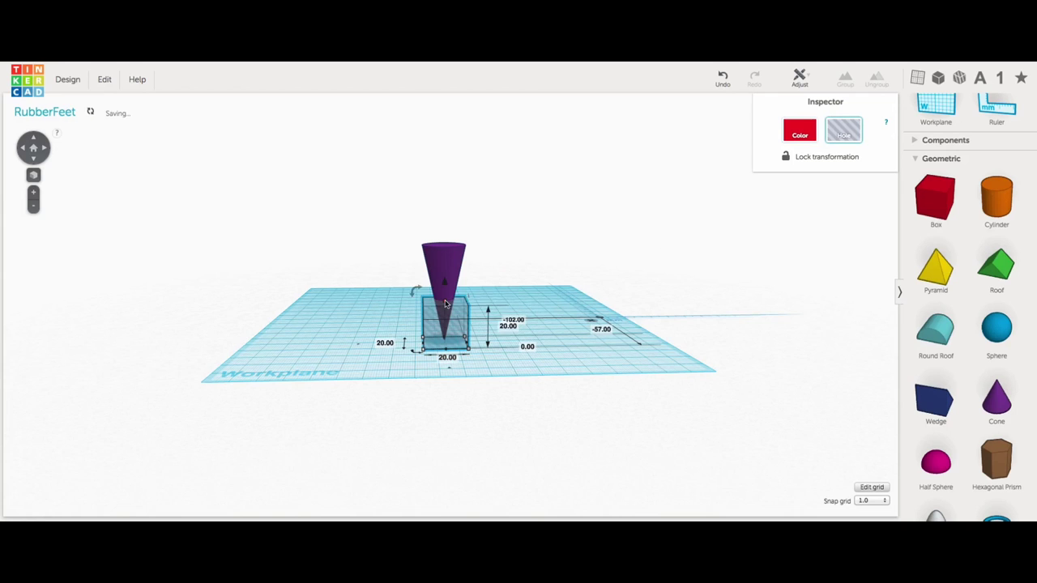
{"action": "left_click_drag", "start_coordinate": [445, 304], "coordinate": [445, 277]}
{"action": "right_click_drag", "start_coordinate": [444, 311], "coordinate": [539, 323]}
{"action": "left_click_drag", "start_coordinate": [539, 322], "coordinate": [539, 316]}
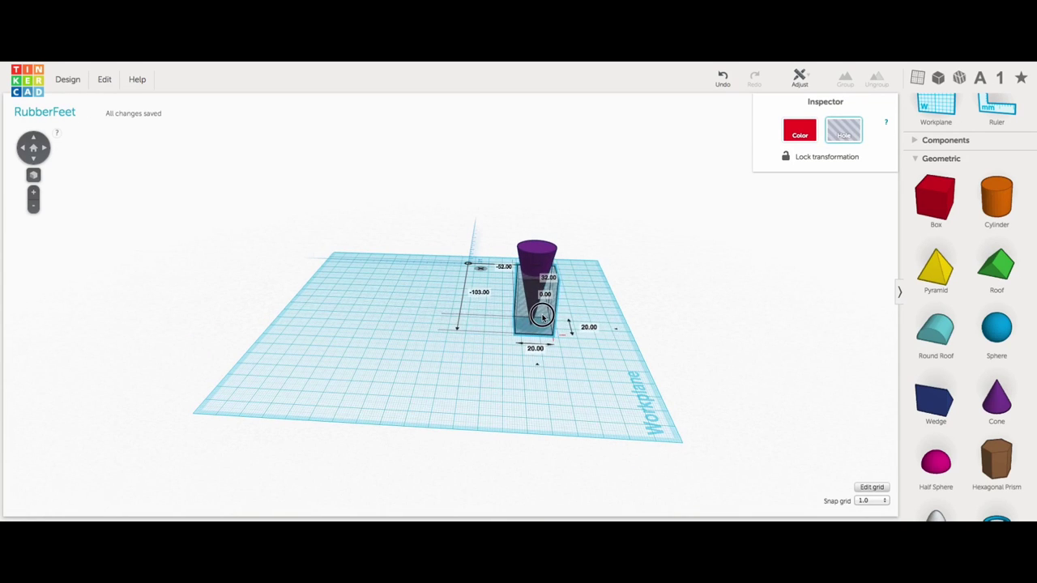
{"action": "right_click_drag", "start_coordinate": [538, 316], "coordinate": [405, 285]}
Group the cone with the hole box and size the foot to 30 × 30 × 20 mm.
{"action": "left_click_drag", "start_coordinate": [379, 253], "coordinate": [479, 347]}
{"action": "left_click", "coordinate": [846, 78]}
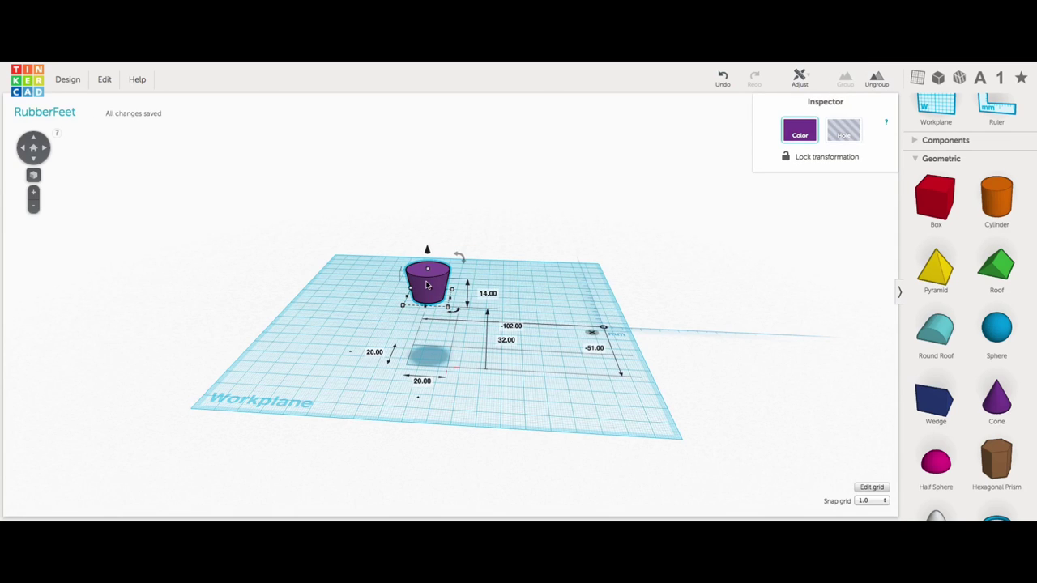
{"action": "key", "text": "Return"}
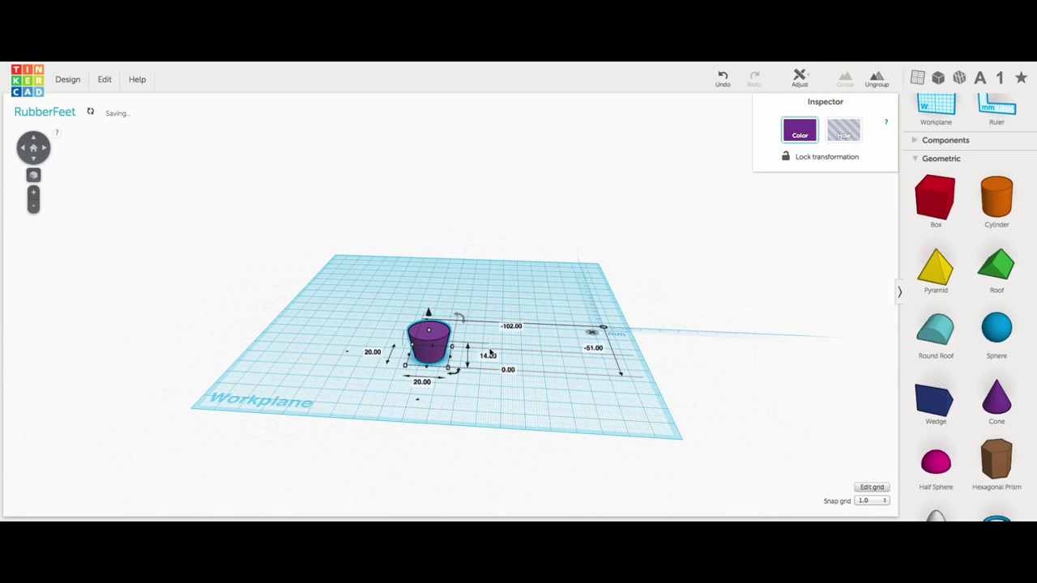
{"action": "type", "text": "20"}
{"action": "key", "text": "Return"}
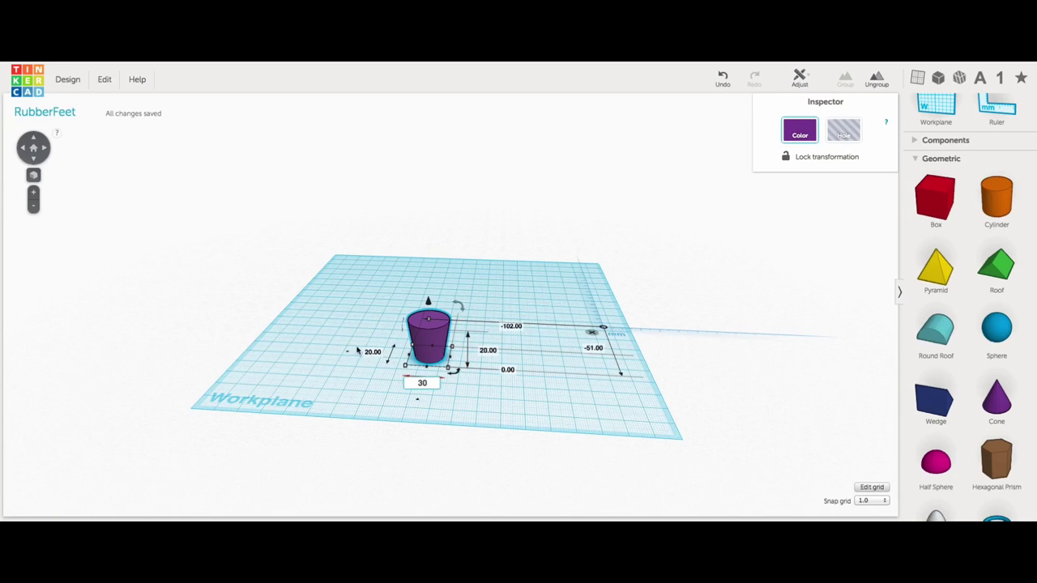
{"action": "left_click", "coordinate": [361, 352]}
{"action": "key", "text": "Return"}
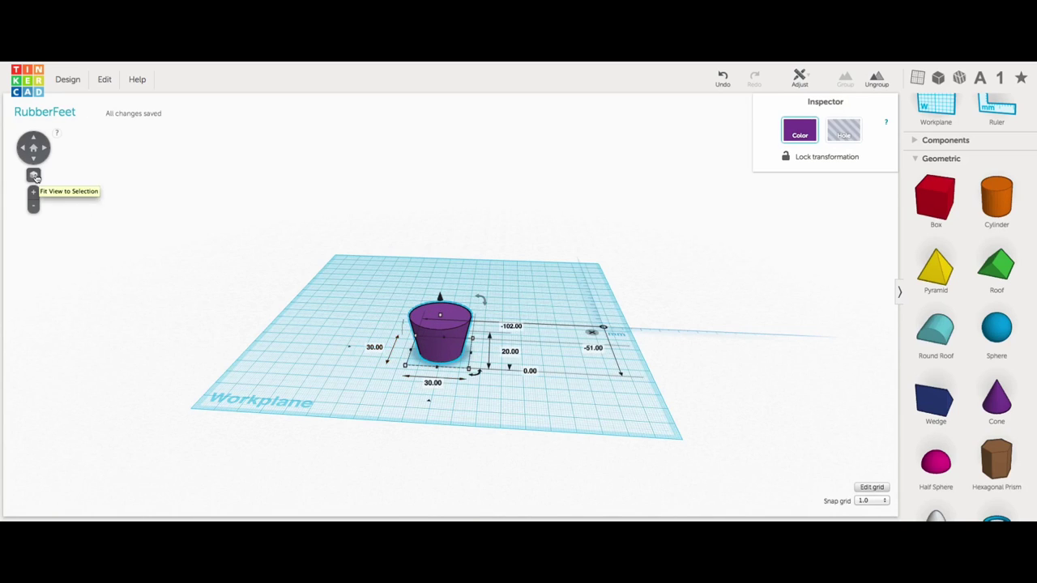
{"action": "left_click", "coordinate": [34, 176]}
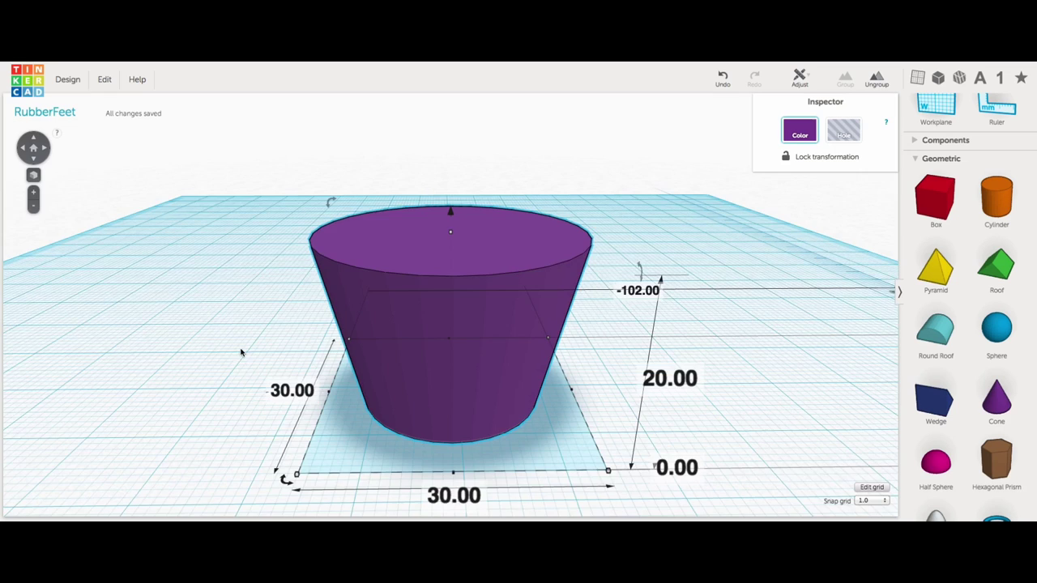
Add a 4 × 4 mm, 37 mm tall cylinder hole and move it into the foot.
{"action": "scroll", "coordinate": [240, 353], "scroll_direction": "down", "scroll_amount": 3}
{"action": "left_click_drag", "start_coordinate": [997, 198], "coordinate": [640, 369]}
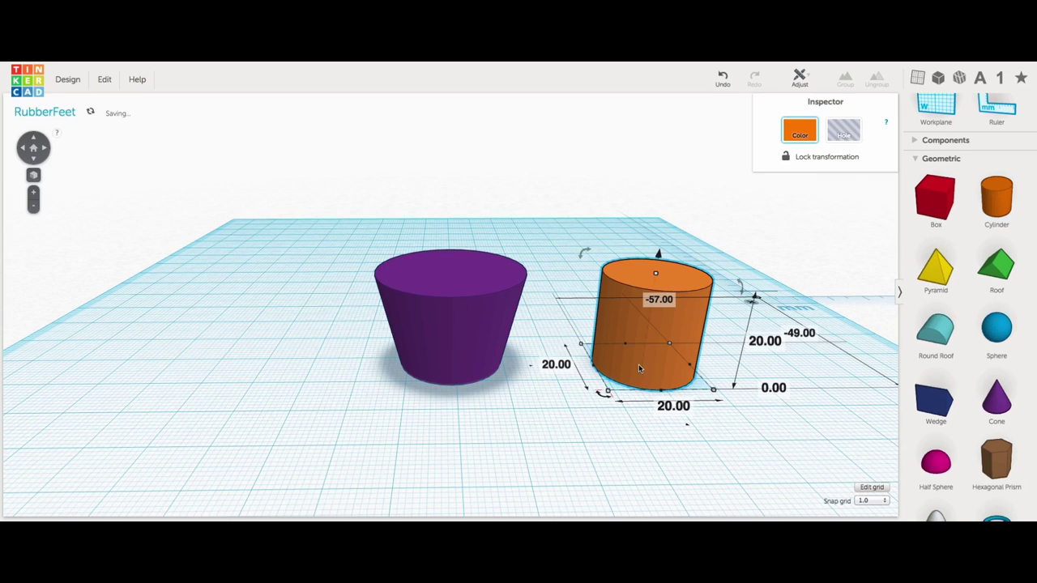
{"action": "left_click", "coordinate": [555, 366]}
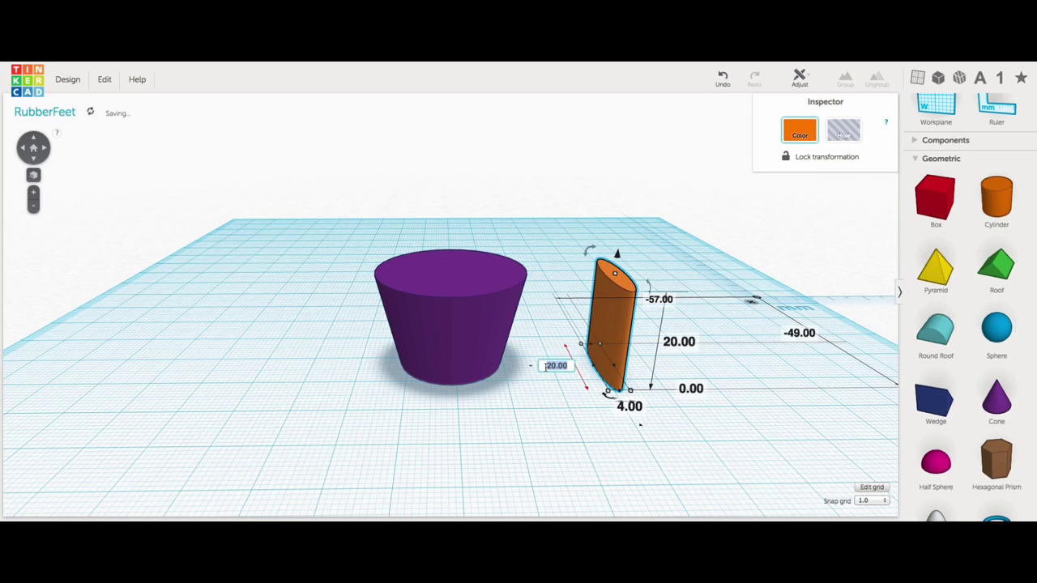
{"action": "type", "text": "4"}
{"action": "key", "text": "Return"}
{"action": "left_click_drag", "start_coordinate": [631, 291], "coordinate": [641, 193]}
{"action": "left_click", "coordinate": [842, 130]}
{"action": "left_click_drag", "start_coordinate": [628, 243], "coordinate": [449, 227]}
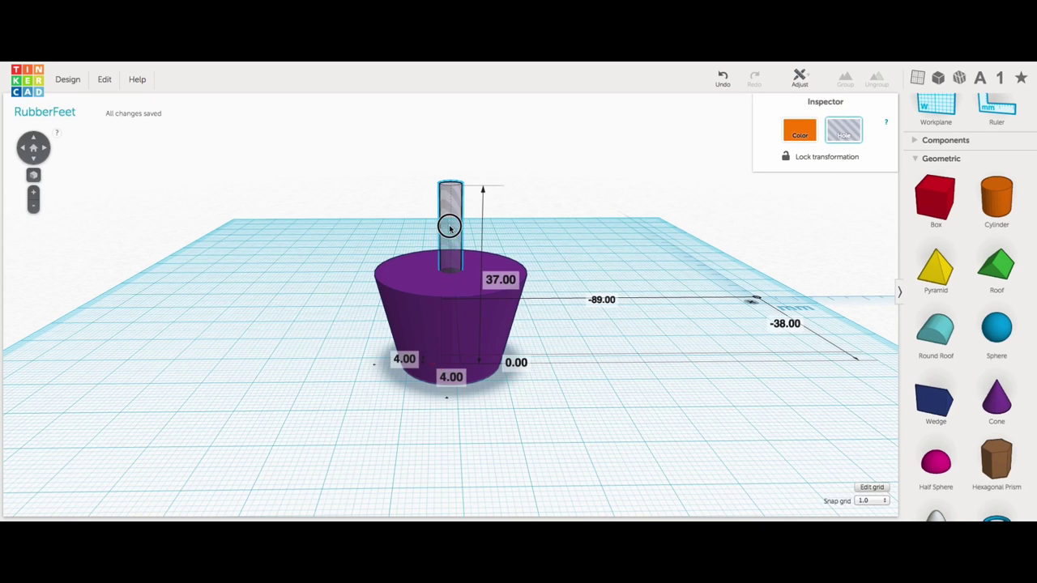
Centre the cylinder hole on the foot with Align and group them together.
{"action": "left_click_drag", "start_coordinate": [335, 213], "coordinate": [537, 358]}
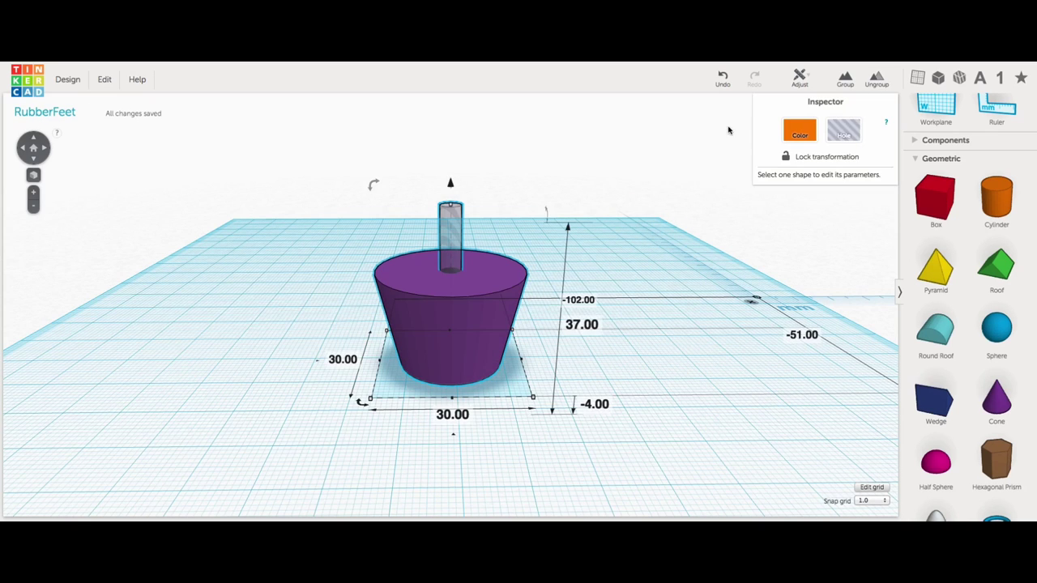
{"action": "left_click", "coordinate": [804, 86]}
{"action": "left_click", "coordinate": [802, 106]}
{"action": "left_click", "coordinate": [452, 409]}
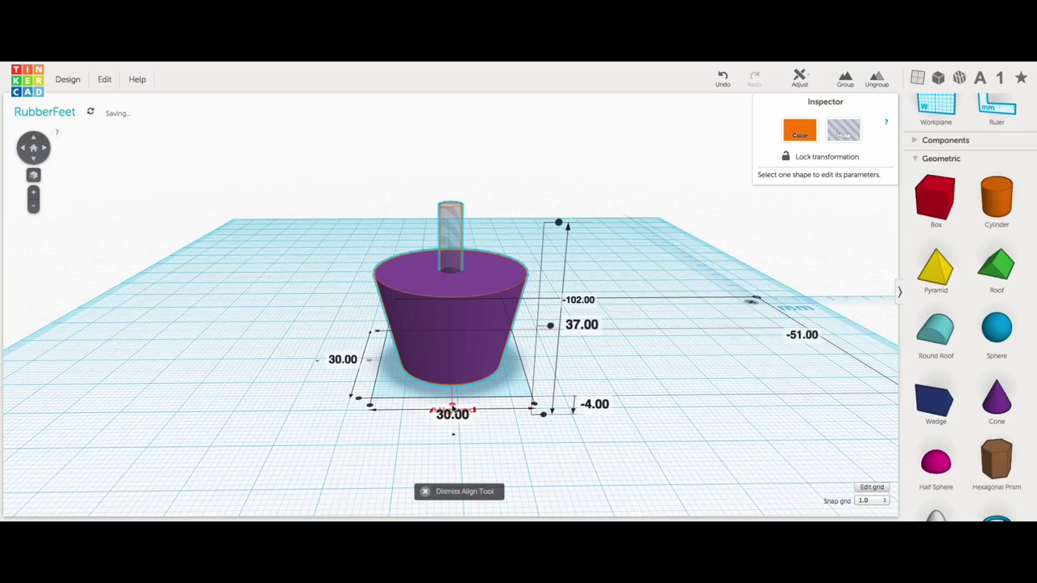
{"action": "right_click_drag", "start_coordinate": [369, 360], "coordinate": [515, 454]}
{"action": "left_click", "coordinate": [516, 454]}
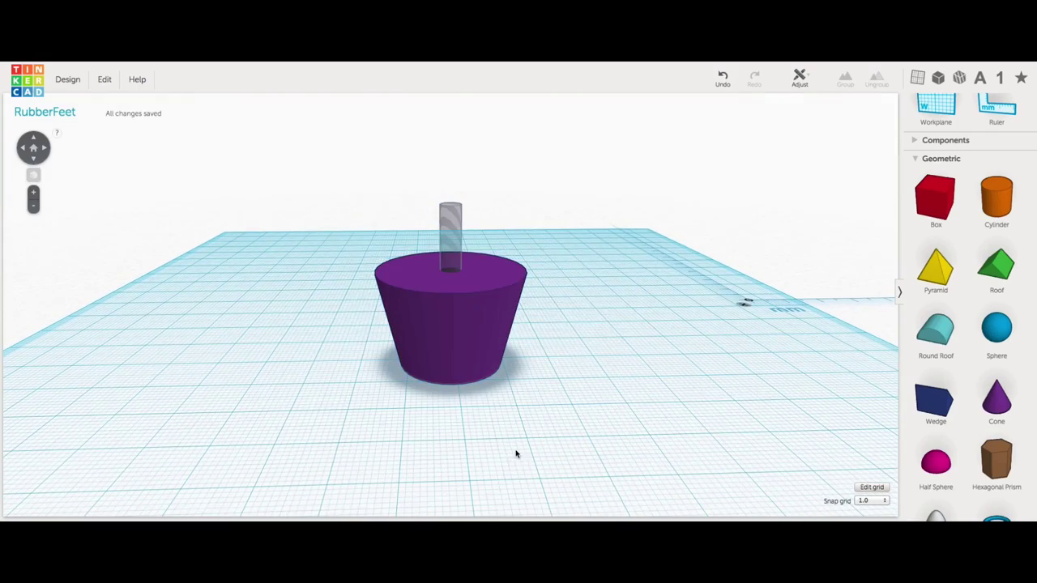
{"action": "left_click_drag", "start_coordinate": [592, 349], "coordinate": [592, 350]}
{"action": "left_click", "coordinate": [845, 78]}
{"action": "left_click", "coordinate": [644, 316]}
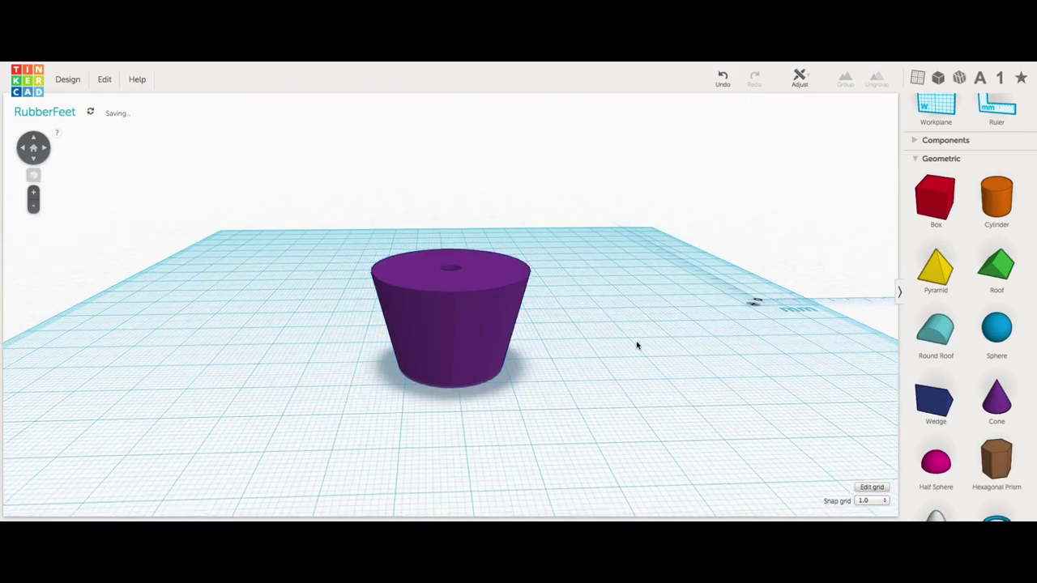
{"action": "right_click_drag", "start_coordinate": [573, 309], "coordinate": [554, 359]}
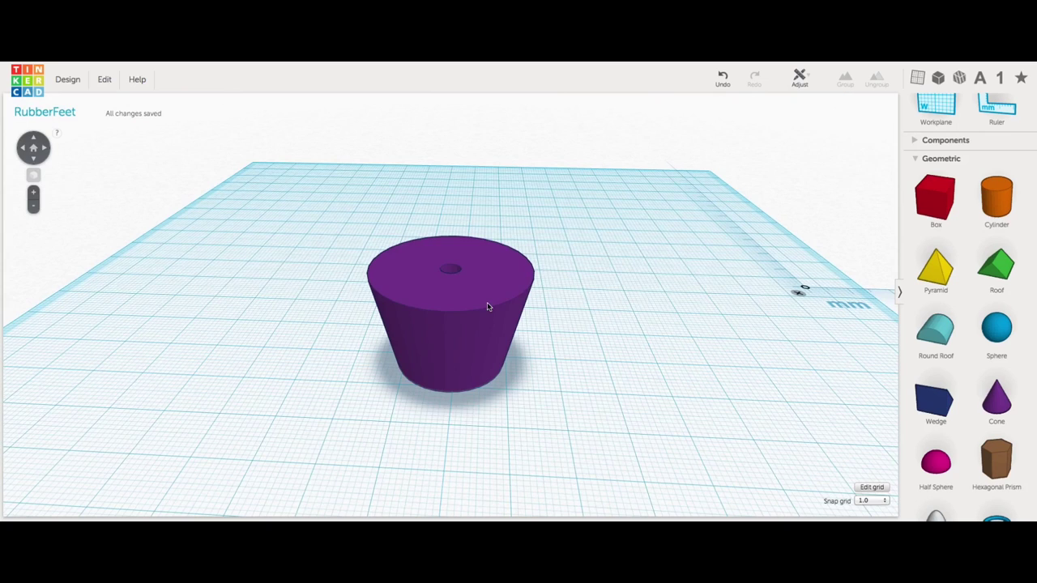
Flip the foot upside down and place a 10 × 10 mm cylinder hole on its top centre.
{"action": "left_click", "coordinate": [397, 238]}
{"action": "left_click_drag", "start_coordinate": [535, 234], "coordinate": [396, 314]}
{"action": "left_click", "coordinate": [850, 262]}
{"action": "left_click_drag", "start_coordinate": [997, 199], "coordinate": [592, 379]}
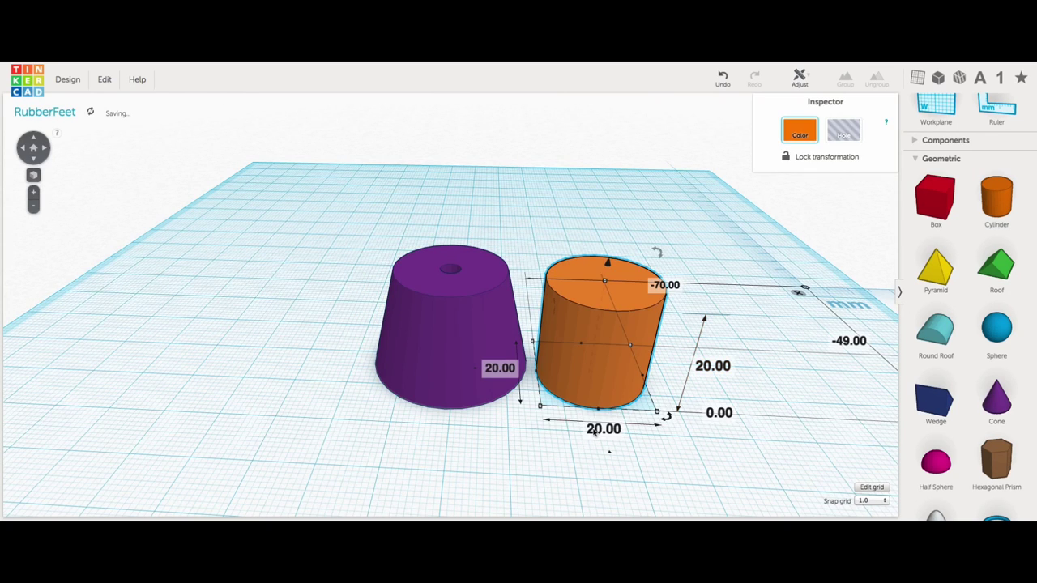
{"action": "left_click", "coordinate": [492, 369]}
{"action": "key", "text": "Return"}
{"action": "left_click_drag", "start_coordinate": [585, 329], "coordinate": [556, 320]}
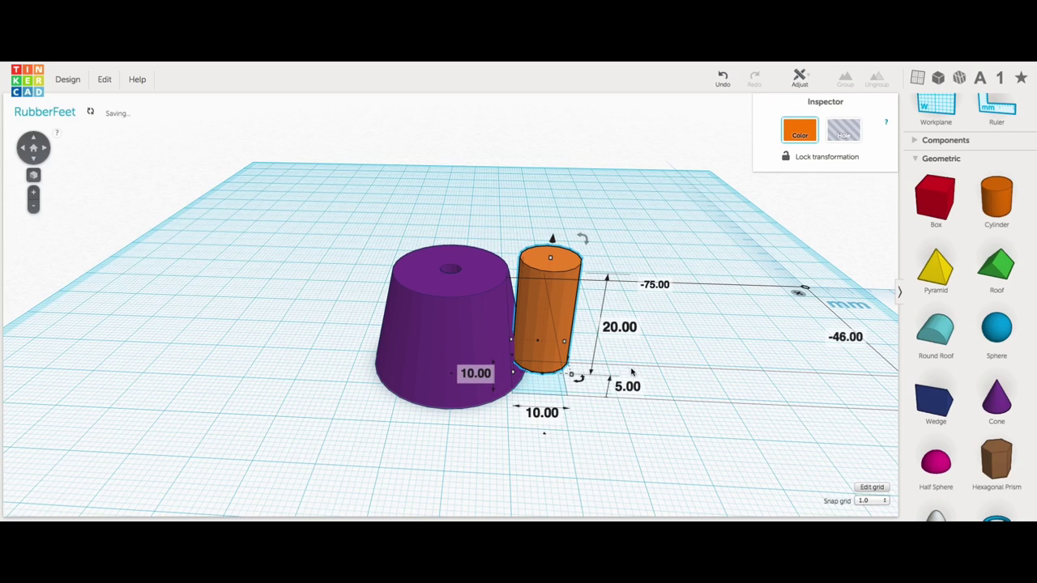
{"action": "left_click_drag", "start_coordinate": [511, 305], "coordinate": [446, 292]}
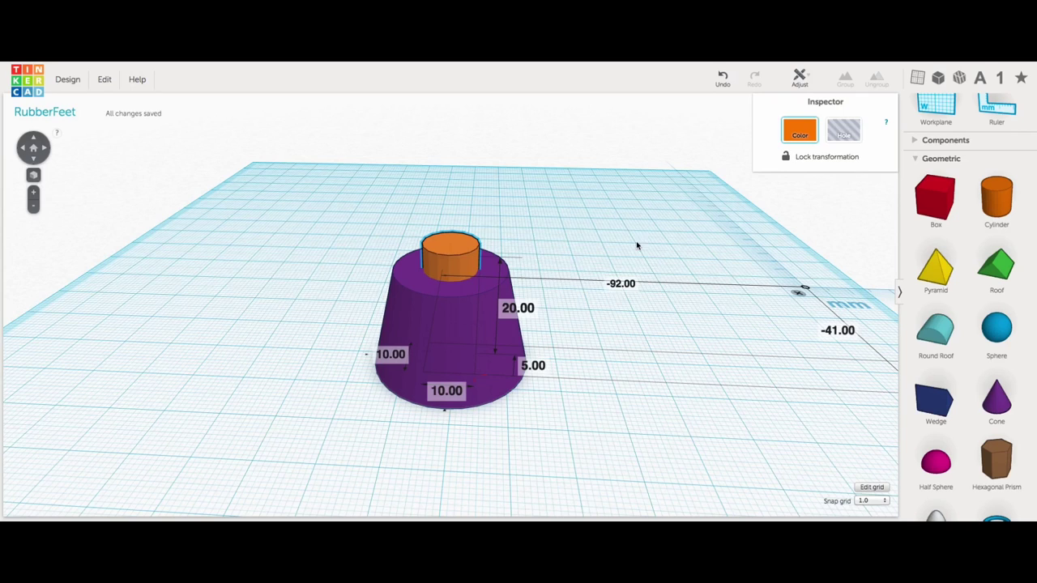
{"action": "left_click", "coordinate": [843, 132]}
Align the new hole with the foot and group them.
{"action": "left_click", "coordinate": [400, 300], "text": "shift"}
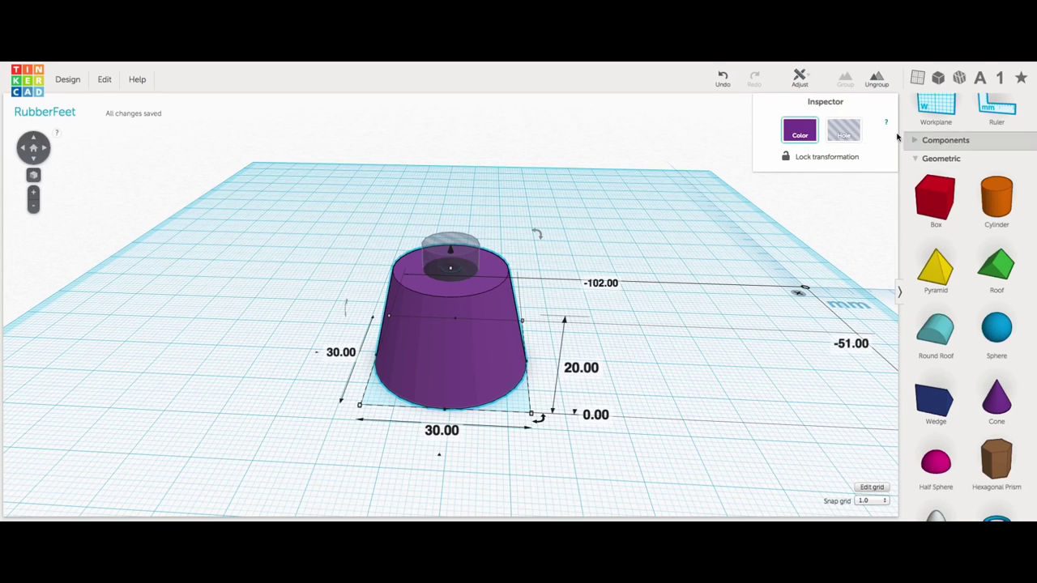
{"action": "key", "text": "ctrl+g"}
{"action": "right_click_drag", "start_coordinate": [636, 276], "coordinate": [528, 238]}
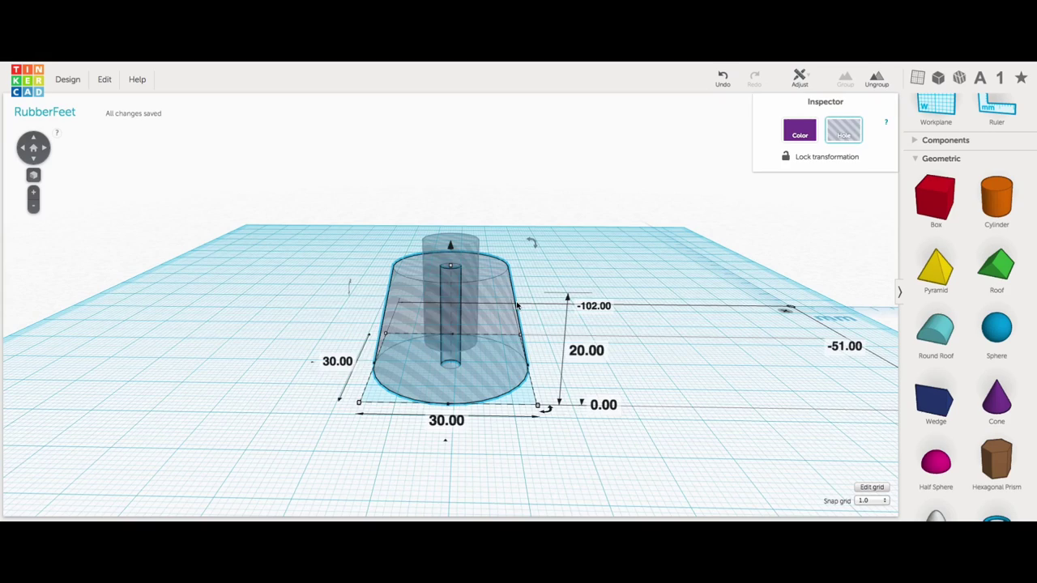
{"action": "left_click", "coordinate": [799, 130]}
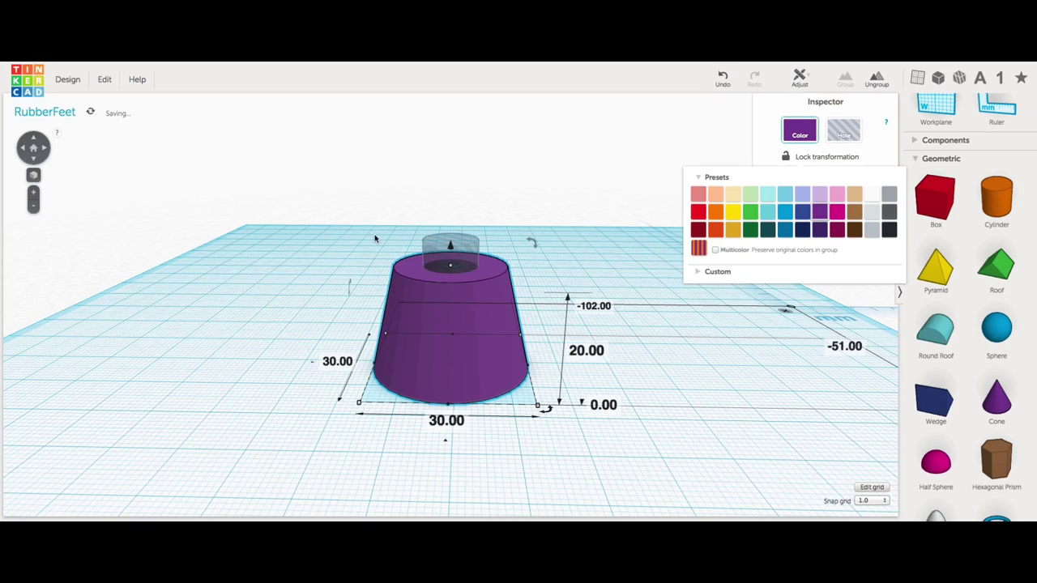
{"action": "right_click_drag", "start_coordinate": [375, 238], "coordinate": [800, 79]}
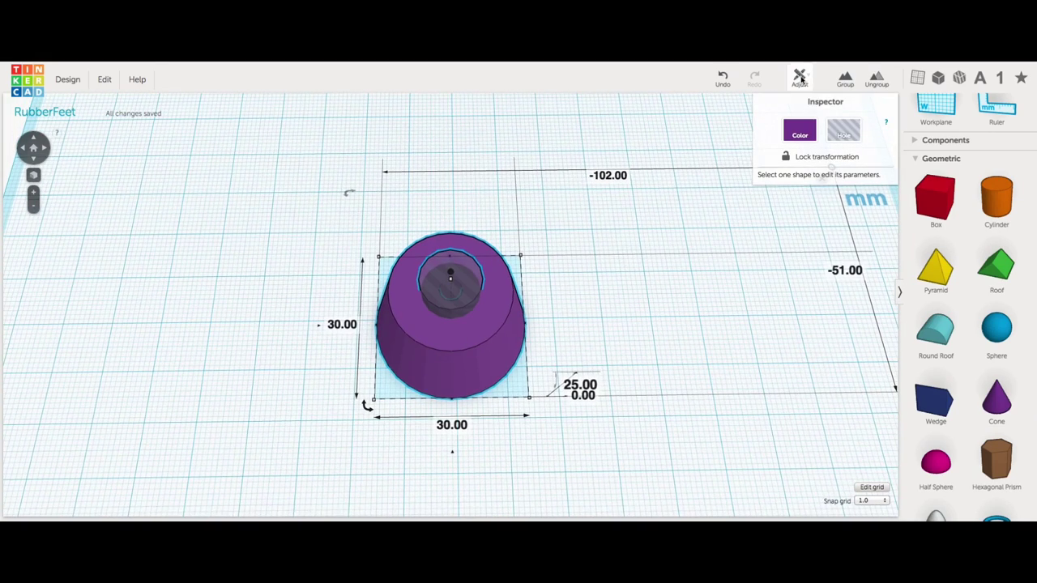
{"action": "left_click", "coordinate": [801, 79]}
{"action": "left_click", "coordinate": [794, 98]}
{"action": "left_click", "coordinate": [708, 345]}
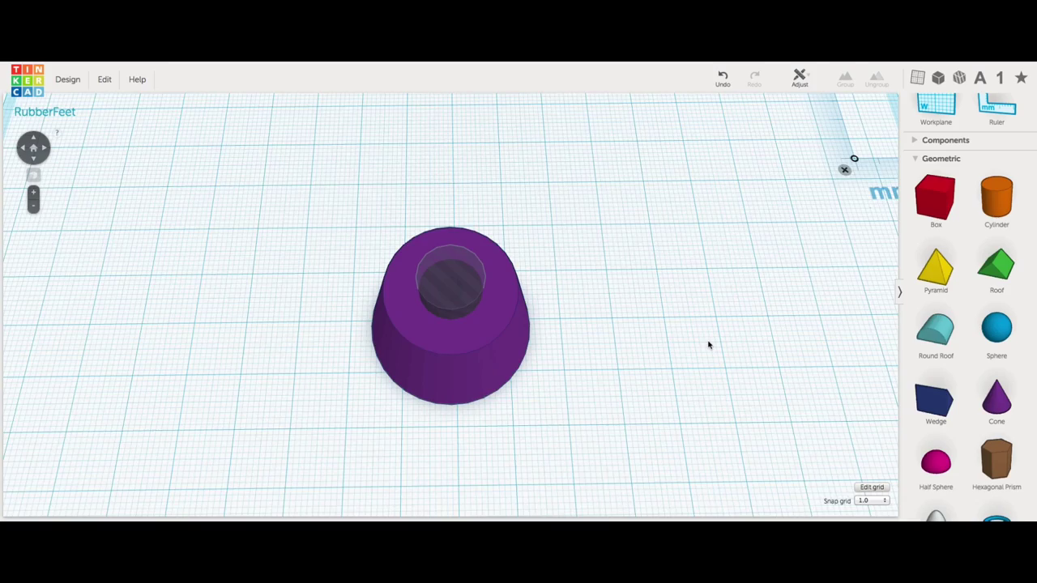
{"action": "right_click_drag", "start_coordinate": [708, 346], "coordinate": [373, 294]}
{"action": "left_click", "coordinate": [375, 296]}
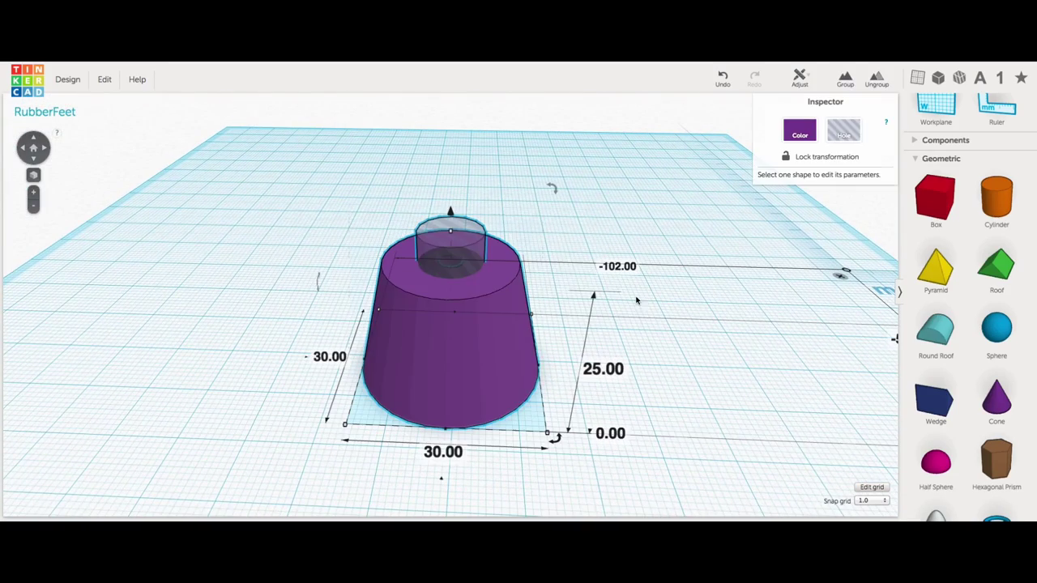
{"action": "left_click", "coordinate": [848, 79]}
{"action": "left_click", "coordinate": [544, 236]}
{"action": "right_click_drag", "start_coordinate": [544, 236], "coordinate": [558, 169]}
Open the Design menu's Download for 3D Printing options.
{"action": "scroll", "coordinate": [618, 326], "scroll_direction": "left", "scroll_amount": 5}
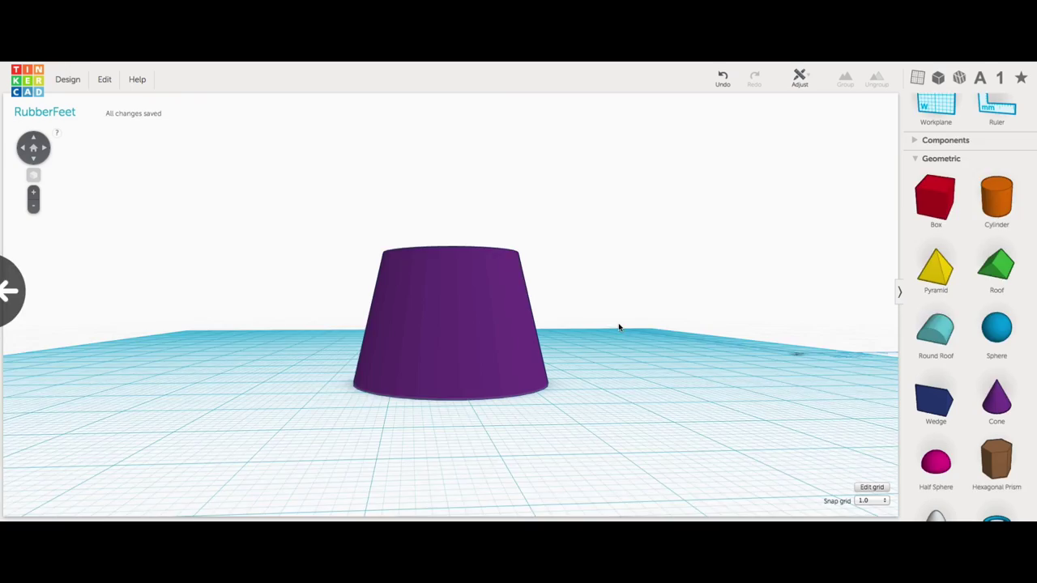
{"action": "left_click", "coordinate": [67, 80]}
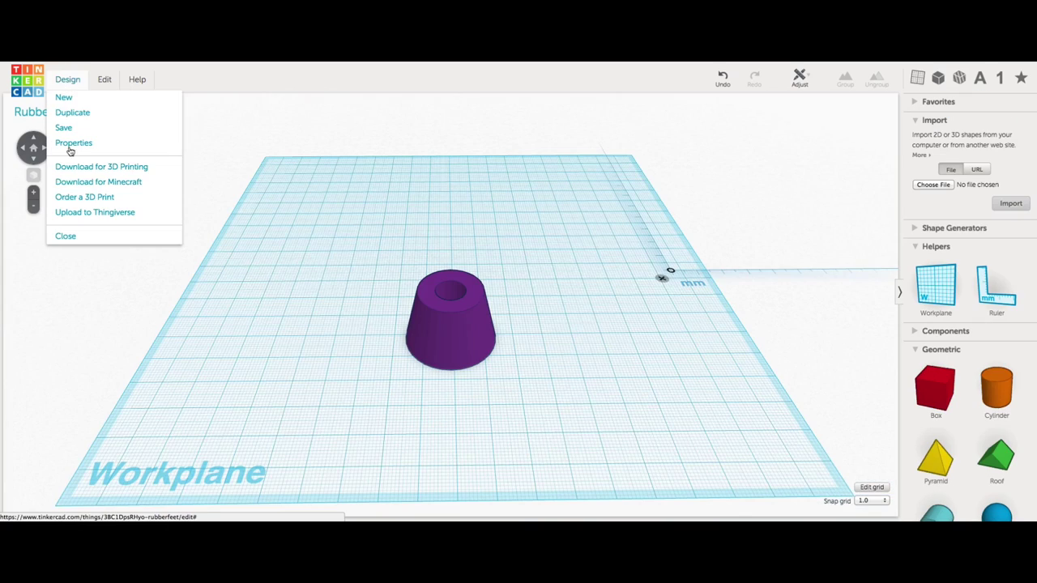
{"action": "left_click", "coordinate": [172, 169]}
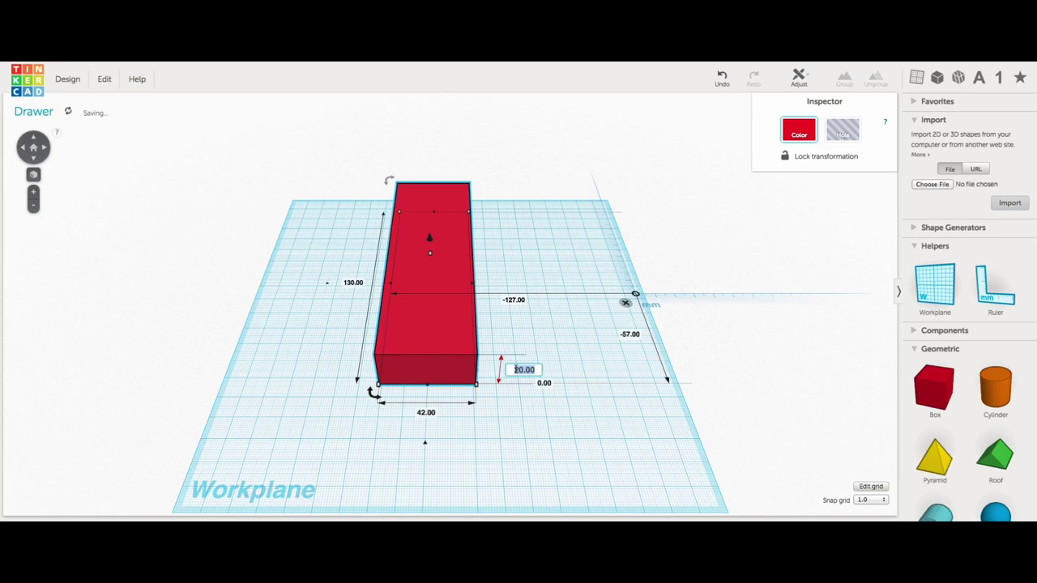
Make the box 25 mm tall, then duplicate it as a 36 mm wide hole raised 4 mm.
{"action": "key", "text": "Return"}
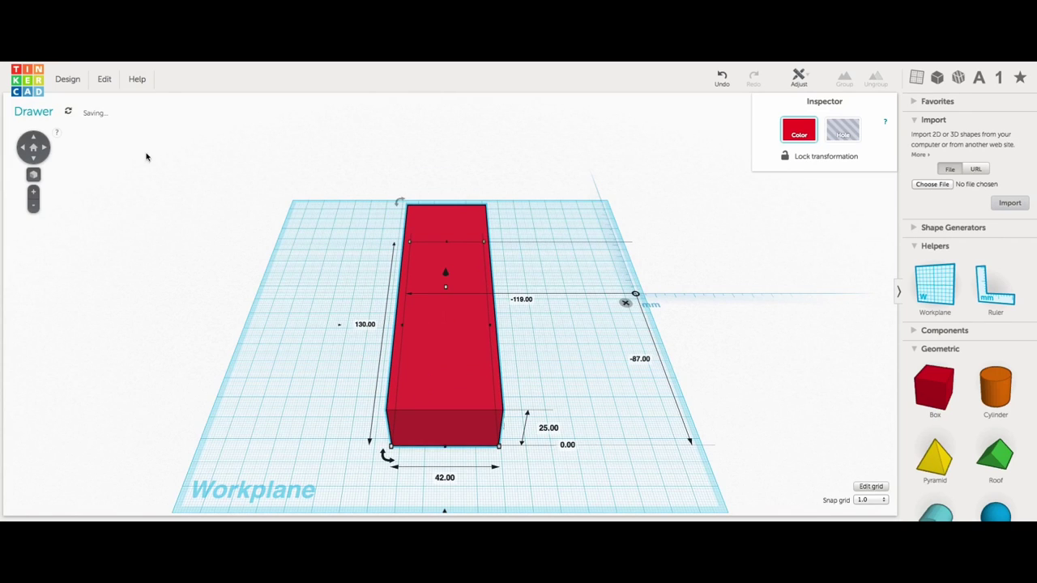
{"action": "left_click", "coordinate": [106, 79]}
{"action": "left_click", "coordinate": [115, 127]}
{"action": "left_click_drag", "start_coordinate": [445, 277], "coordinate": [445, 262]}
{"action": "left_click", "coordinate": [842, 130]}
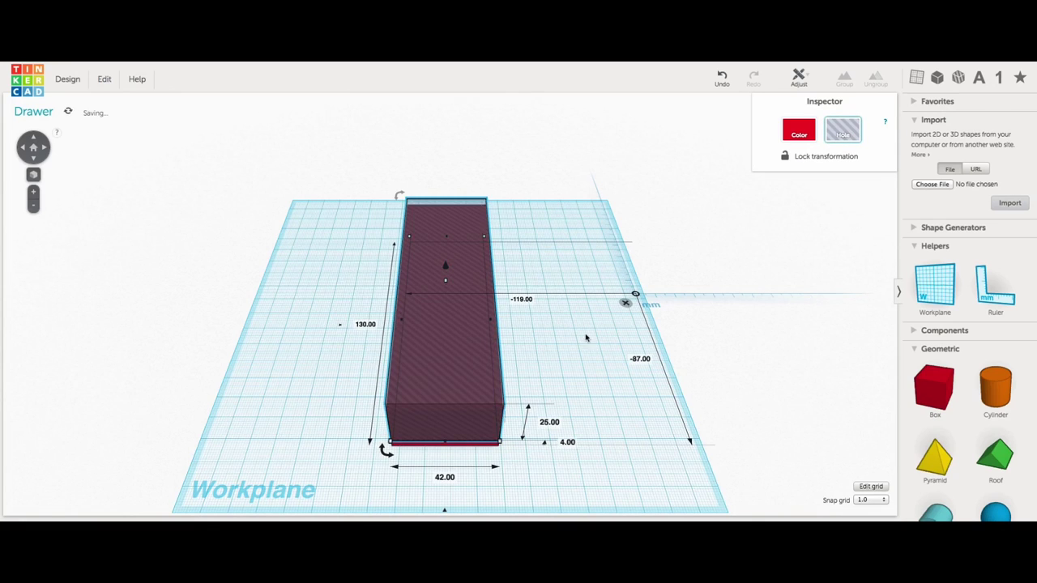
{"action": "key", "text": "ctrl+Down"}
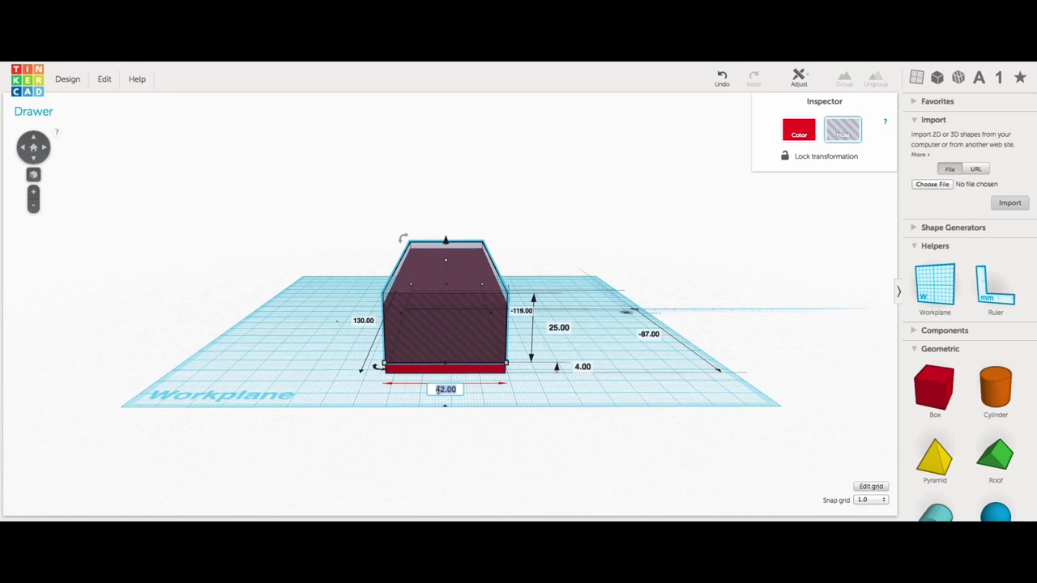
{"action": "key", "text": "Return"}
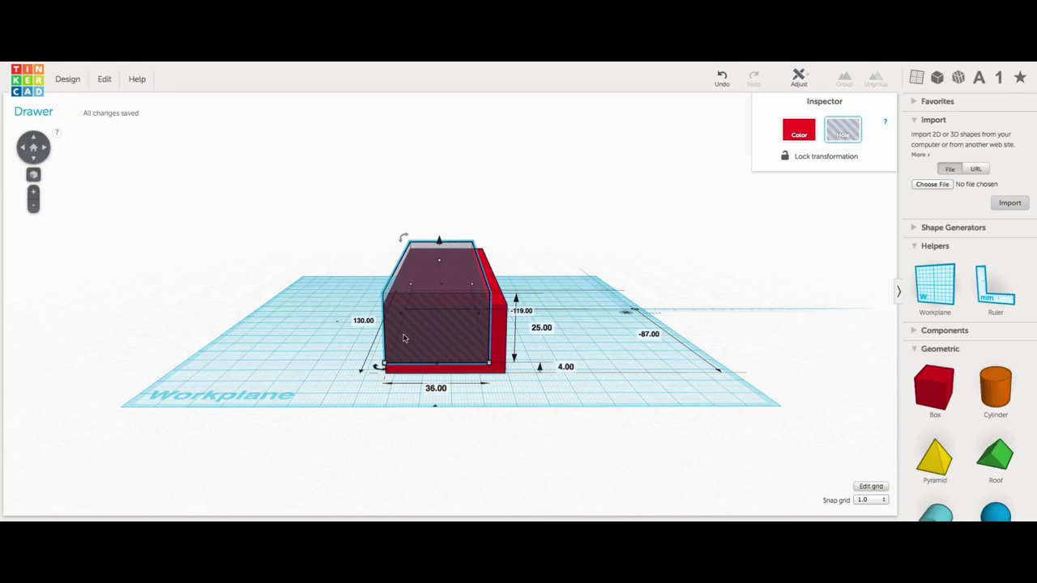
{"action": "right_click_drag", "start_coordinate": [404, 339], "coordinate": [470, 359]}
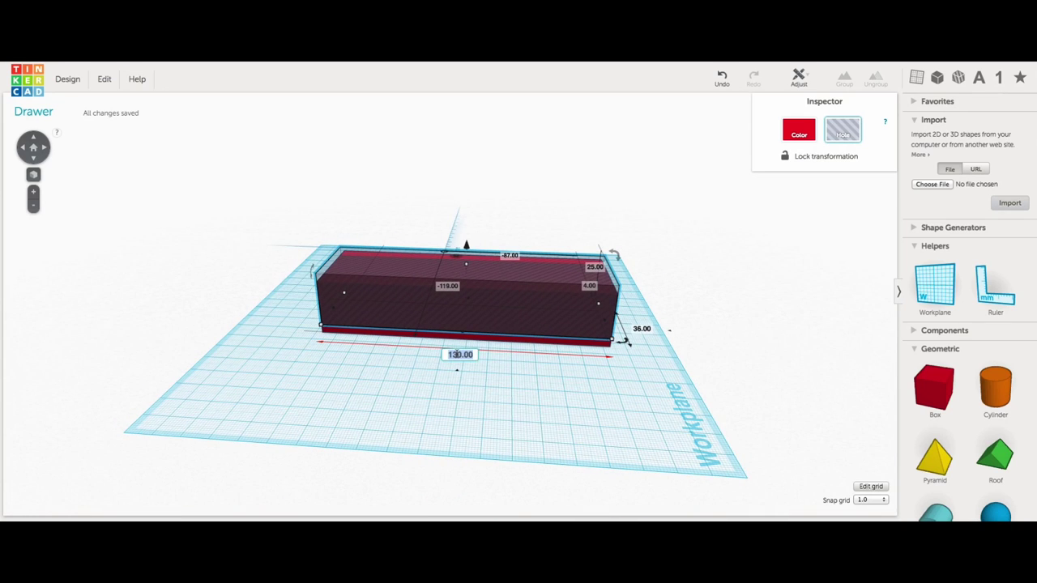
{"action": "right_click_drag", "start_coordinate": [629, 342], "coordinate": [503, 334]}
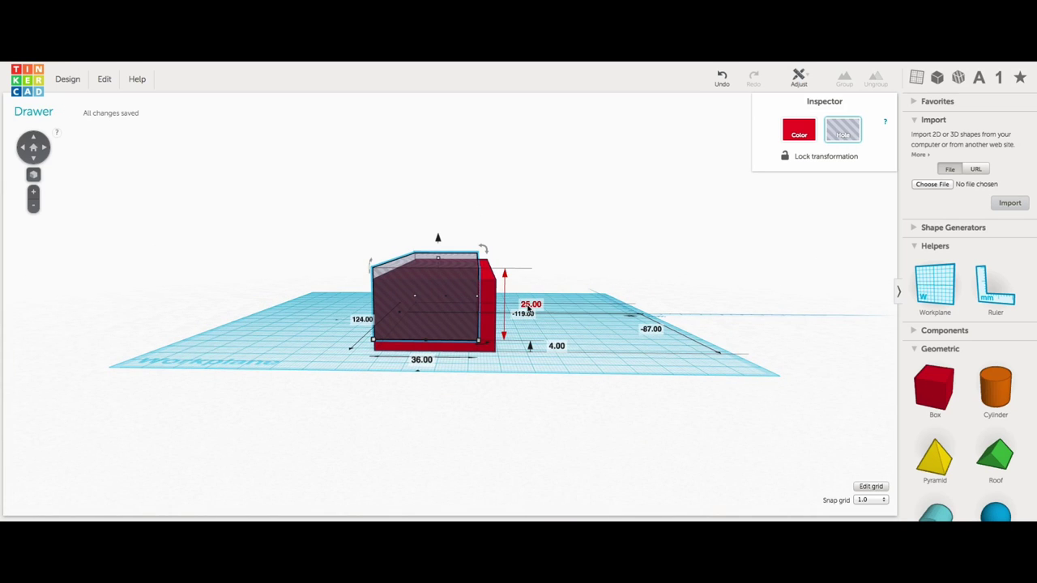
{"action": "type", "text": "22"}
Align the hole's top with the box's top and group them into a hollow drawer.
{"action": "left_click_drag", "start_coordinate": [338, 253], "coordinate": [539, 353]}
{"action": "left_click", "coordinate": [801, 77]}
{"action": "left_click", "coordinate": [799, 96]}
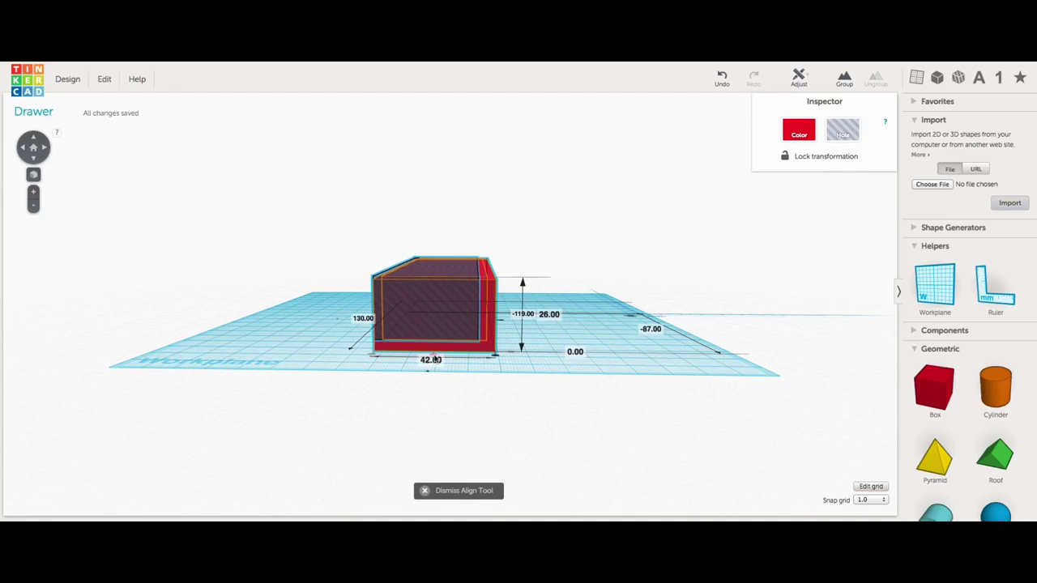
{"action": "right_click_drag", "start_coordinate": [429, 358], "coordinate": [377, 334]}
{"action": "left_click", "coordinate": [527, 264]}
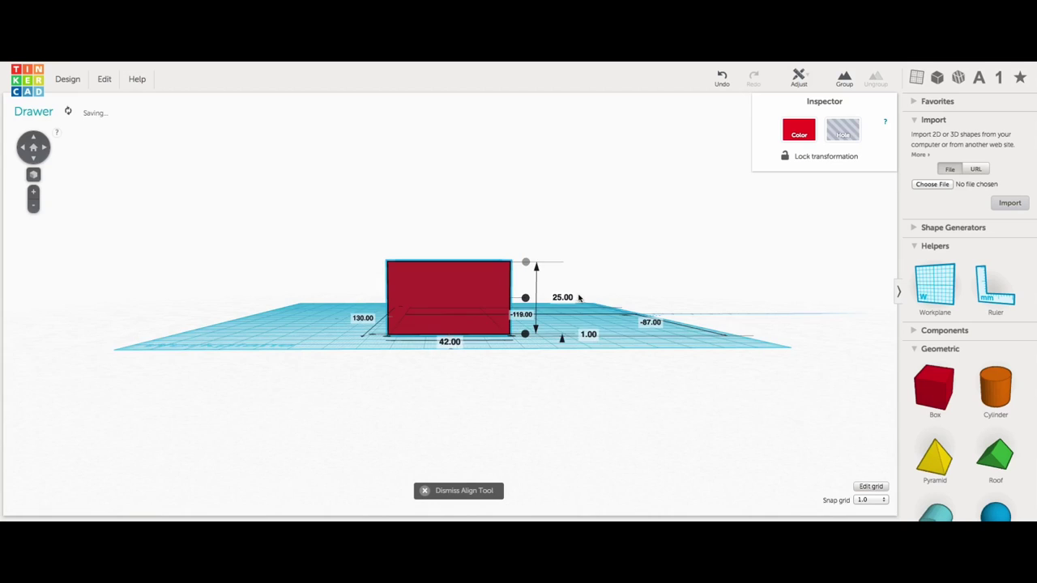
{"action": "right_click_drag", "start_coordinate": [527, 264], "coordinate": [345, 320]}
{"action": "left_click", "coordinate": [484, 411]}
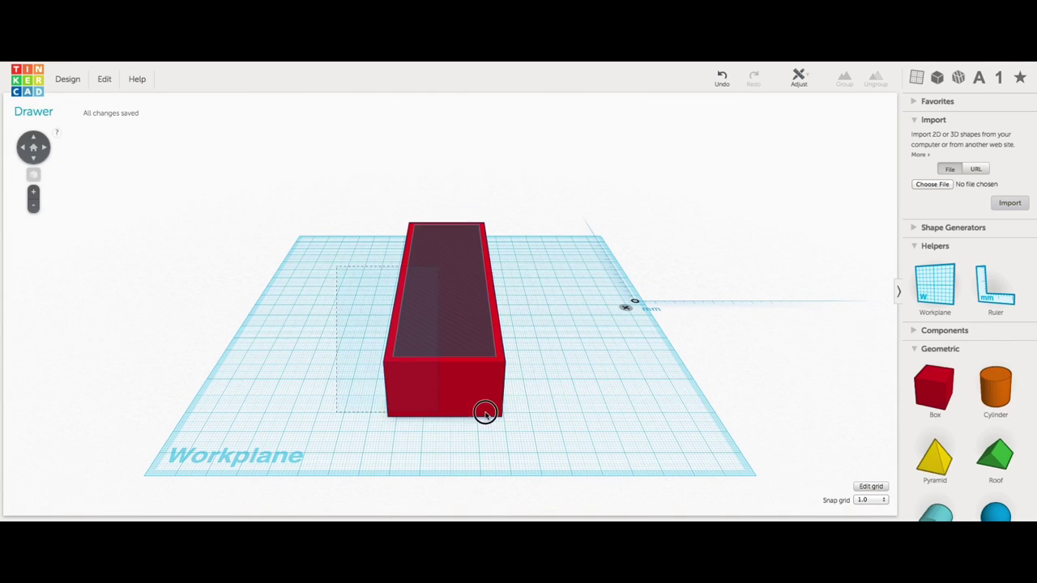
{"action": "left_click", "coordinate": [845, 77]}
{"action": "left_click", "coordinate": [574, 273]}
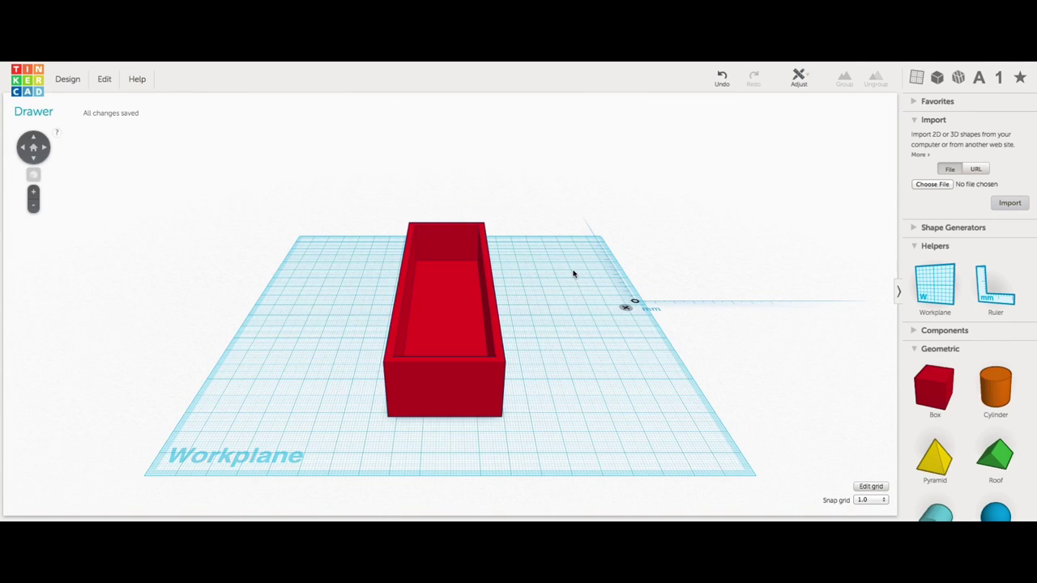
{"action": "right_click_drag", "start_coordinate": [574, 273], "coordinate": [562, 285]}
Add a round roof rotated 90°, 3 mm tall, against the drawer front.
{"action": "left_click", "coordinate": [478, 324]}
{"action": "right_click_drag", "start_coordinate": [567, 341], "coordinate": [527, 357]}
{"action": "scroll", "coordinate": [964, 405], "scroll_direction": "down", "scroll_amount": 3}
{"action": "left_click_drag", "start_coordinate": [935, 382], "coordinate": [587, 395]}
{"action": "right_click_drag", "start_coordinate": [671, 365], "coordinate": [514, 394]}
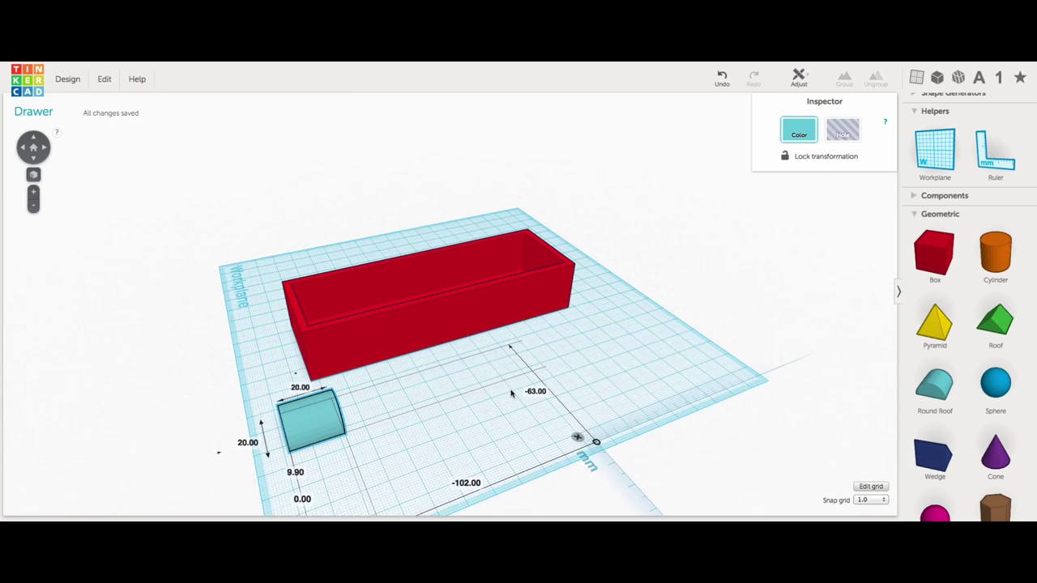
{"action": "left_click_drag", "start_coordinate": [259, 387], "coordinate": [259, 431]}
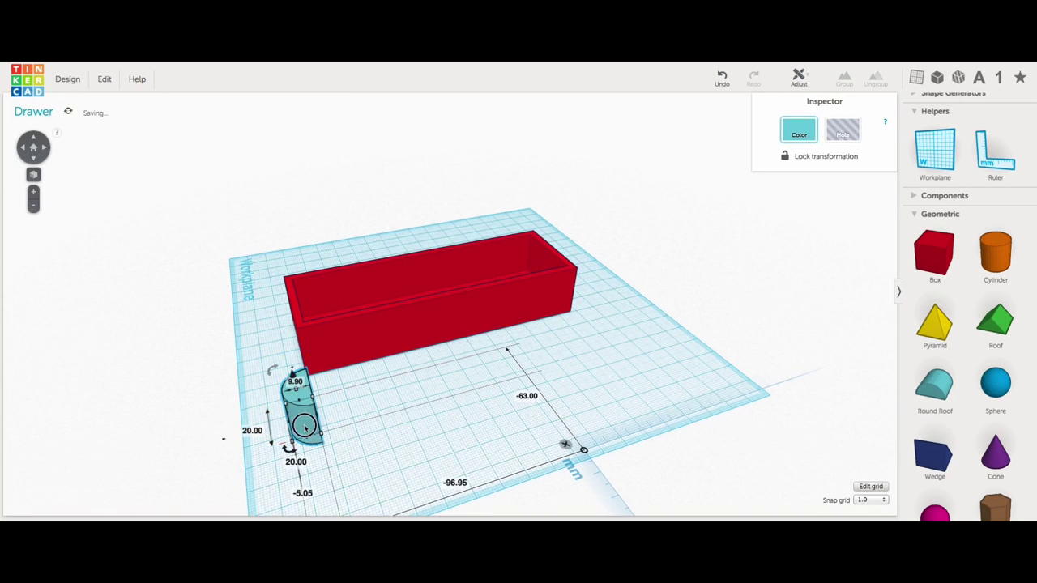
{"action": "left_click_drag", "start_coordinate": [301, 405], "coordinate": [283, 361]}
{"action": "right_click_drag", "start_coordinate": [349, 421], "coordinate": [505, 425]}
{"action": "type", "text": "3"}
{"action": "key", "text": "Return"}
{"action": "key", "text": "Return"}
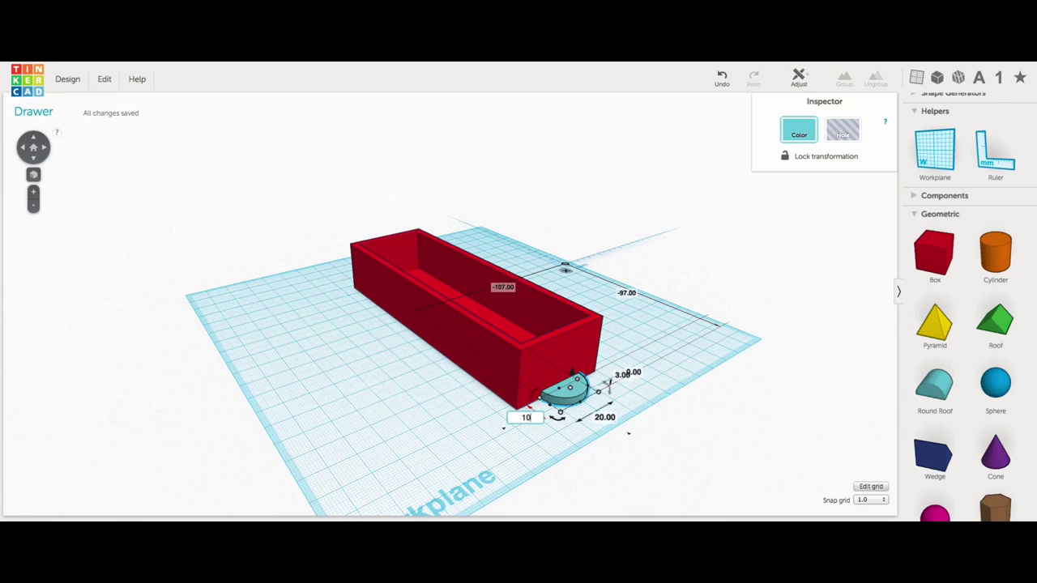
Group the roof onto the drawer and open Download for 3D Printing.
{"action": "left_click", "coordinate": [489, 468]}
{"action": "right_click_drag", "start_coordinate": [488, 467], "coordinate": [528, 447]}
{"action": "key", "text": "ctrl+a"}
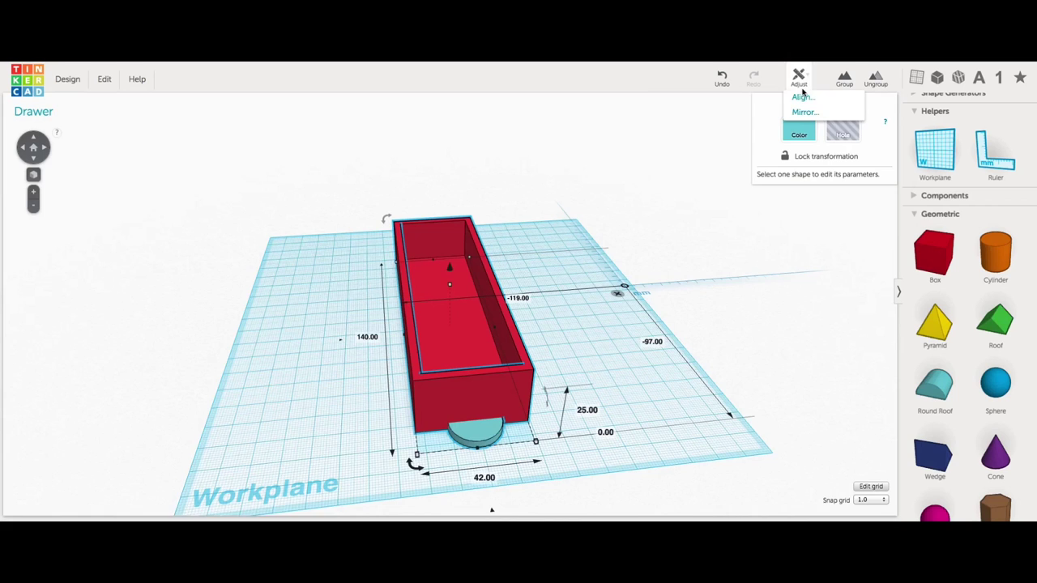
{"action": "left_click", "coordinate": [648, 405]}
{"action": "right_click_drag", "start_coordinate": [649, 405], "coordinate": [635, 423]}
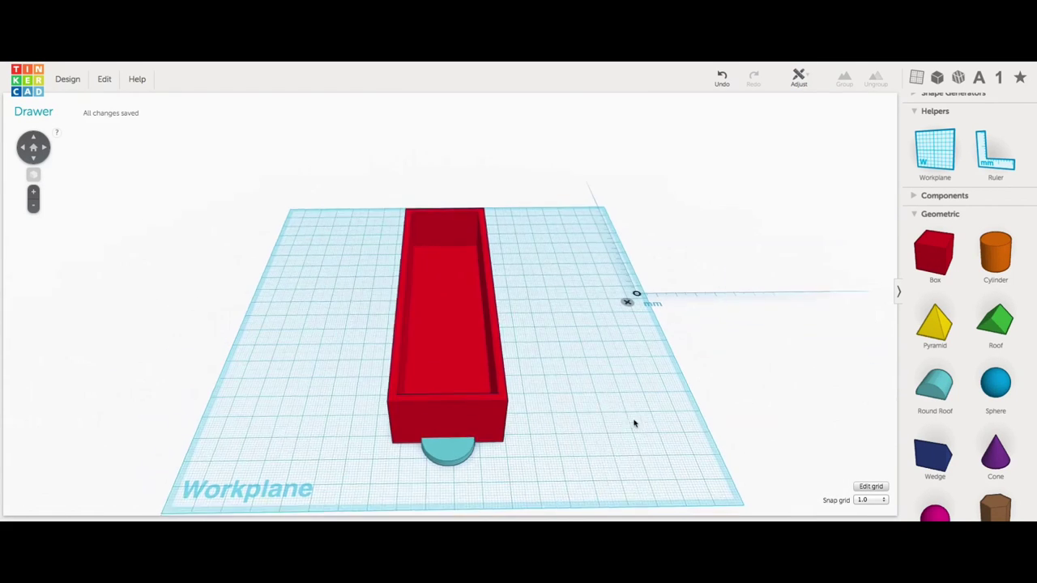
{"action": "key", "text": "ctrl+a"}
{"action": "key", "text": "ctrl+g"}
{"action": "left_click", "coordinate": [590, 365]}
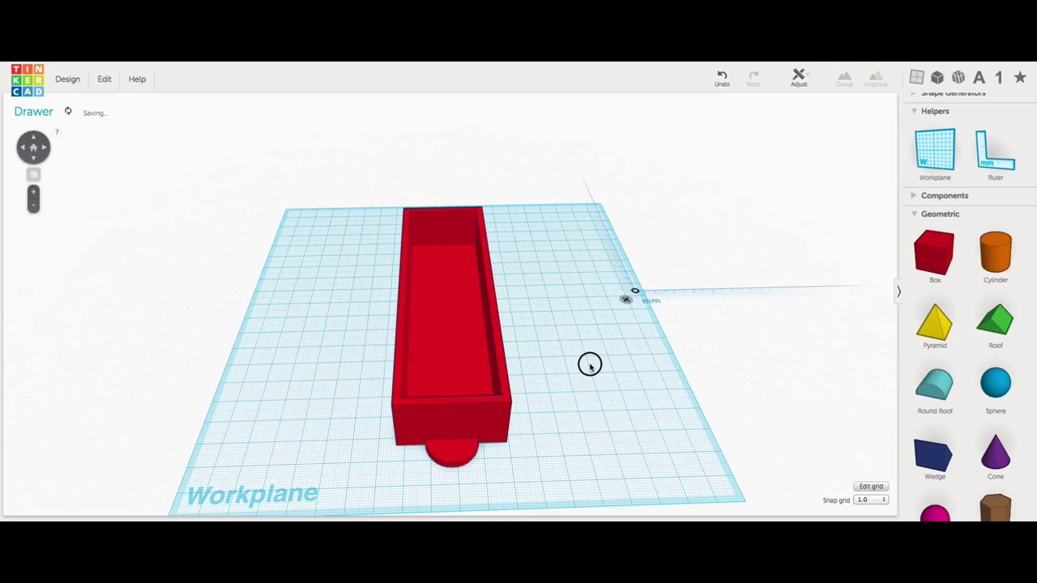
{"action": "left_click", "coordinate": [68, 79]}
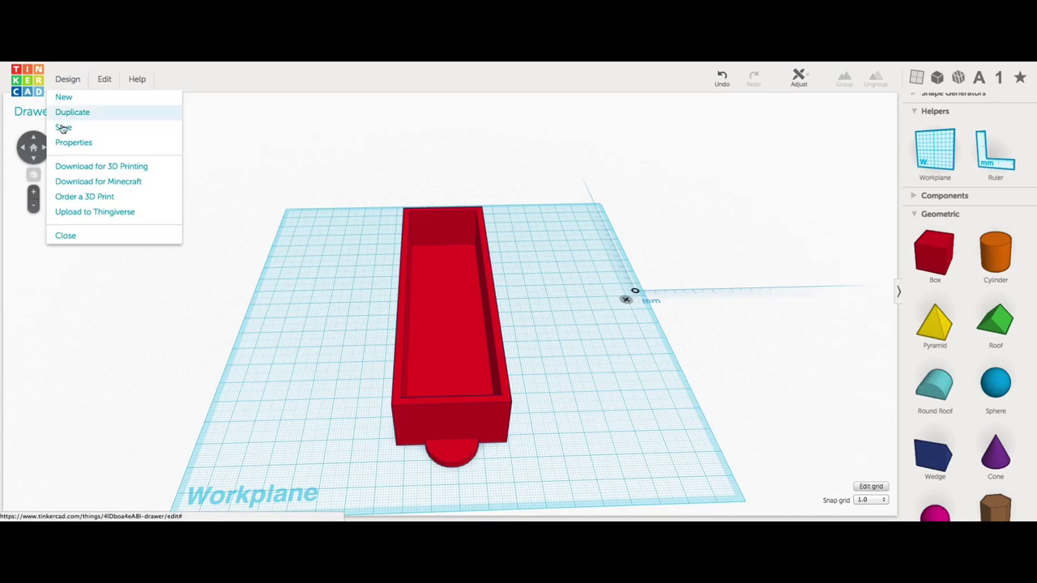
{"action": "left_click", "coordinate": [93, 166]}
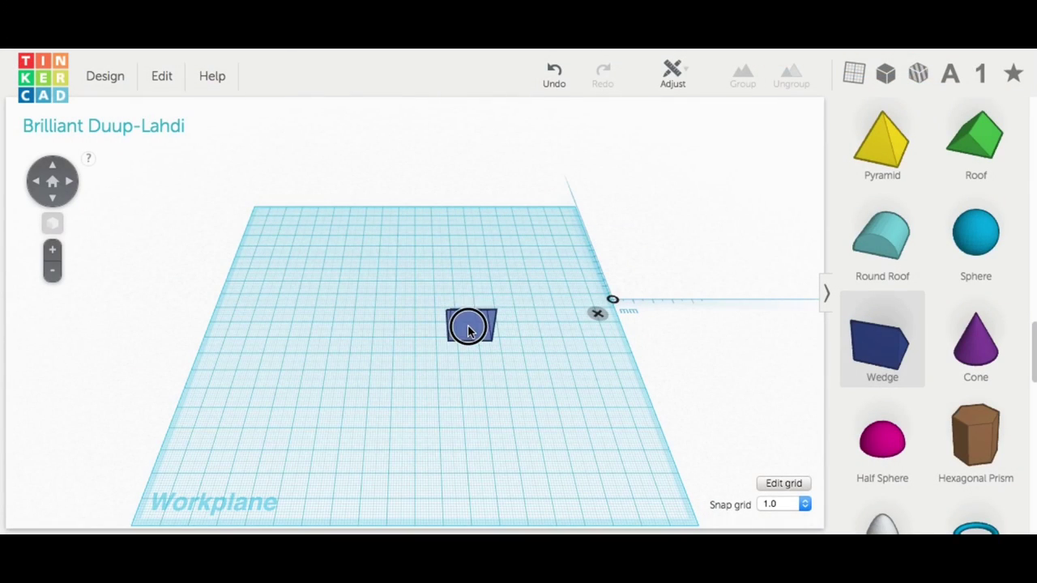
Place a wedge, turn it a quarter turn and resize it to a 30 × 30 mm footprint.
{"action": "left_click_drag", "start_coordinate": [469, 330], "coordinate": [403, 337]}
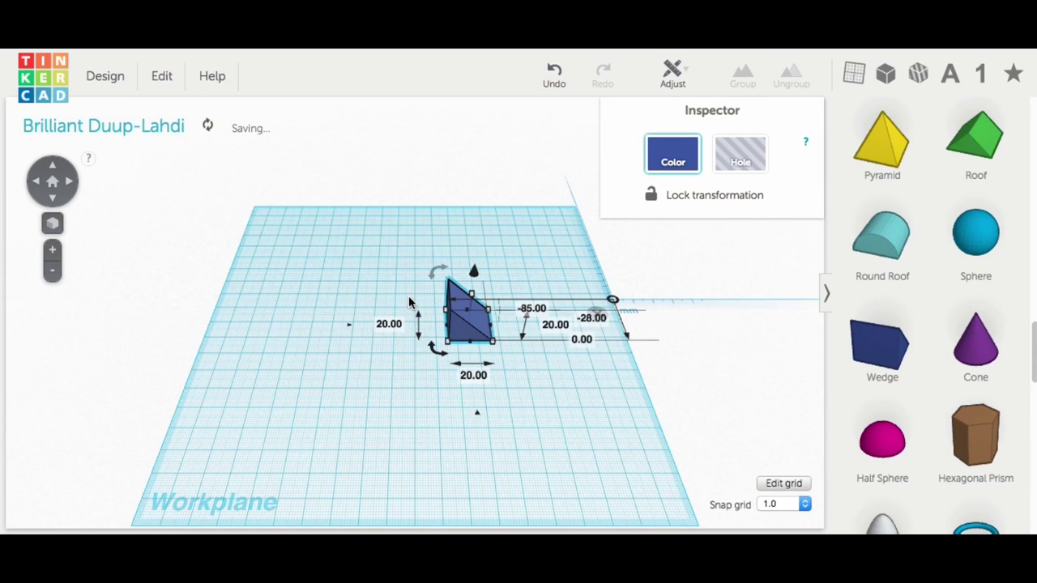
{"action": "right_click_drag", "start_coordinate": [520, 395], "coordinate": [755, 316]}
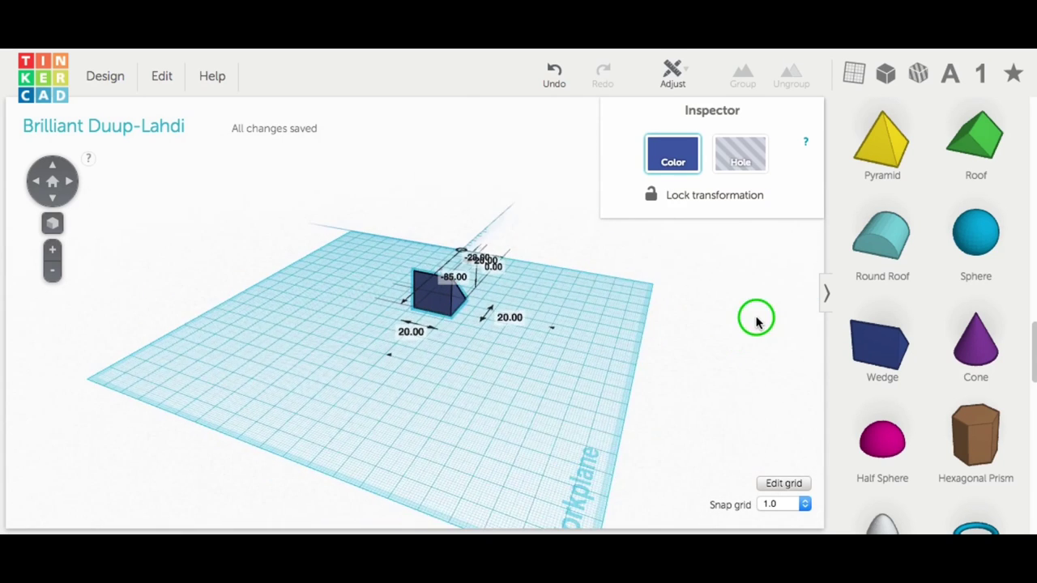
{"action": "left_click_drag", "start_coordinate": [481, 261], "coordinate": [393, 246]}
{"action": "right_click_drag", "start_coordinate": [527, 333], "coordinate": [412, 468]}
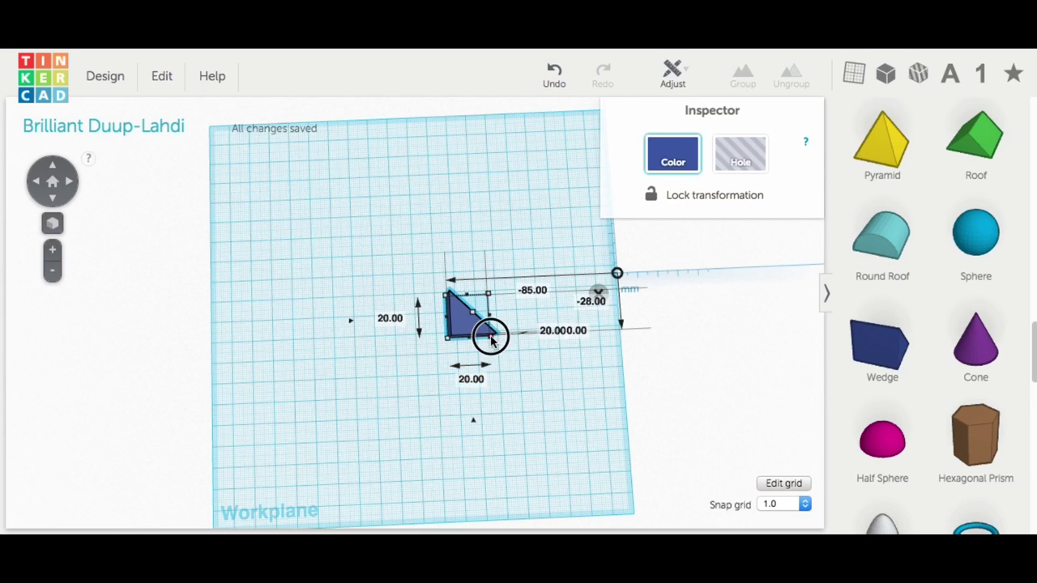
{"action": "left_click_drag", "start_coordinate": [491, 340], "coordinate": [509, 361]}
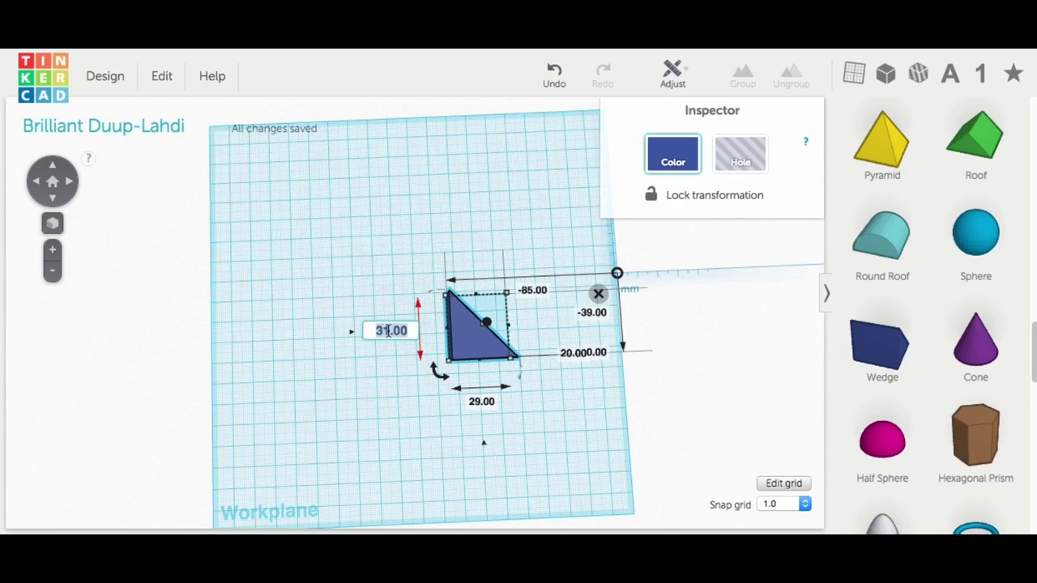
{"action": "type", "text": "30"}
{"action": "key", "text": "Return"}
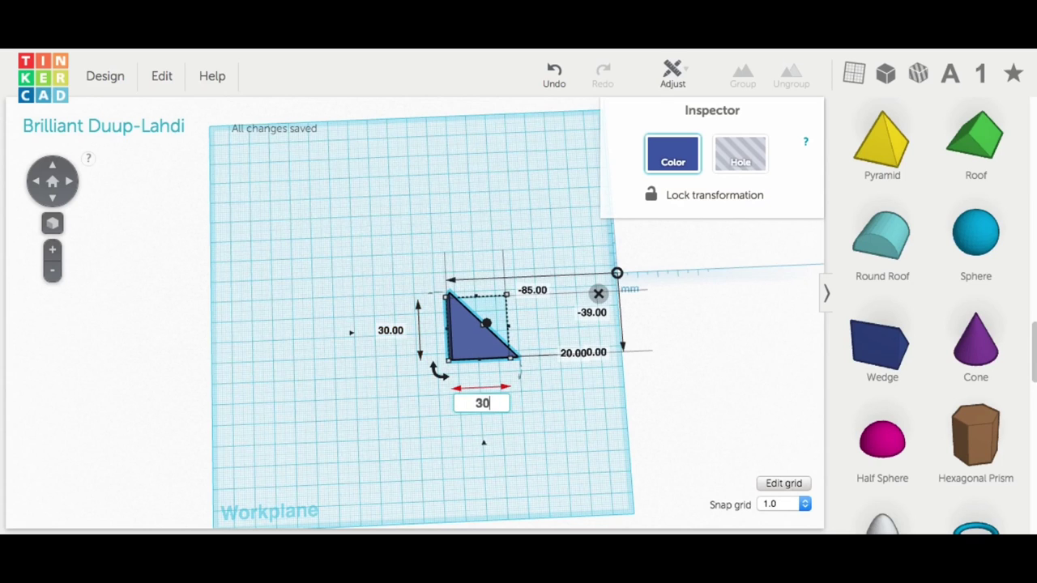
{"action": "right_click_drag", "start_coordinate": [472, 415], "coordinate": [524, 417]}
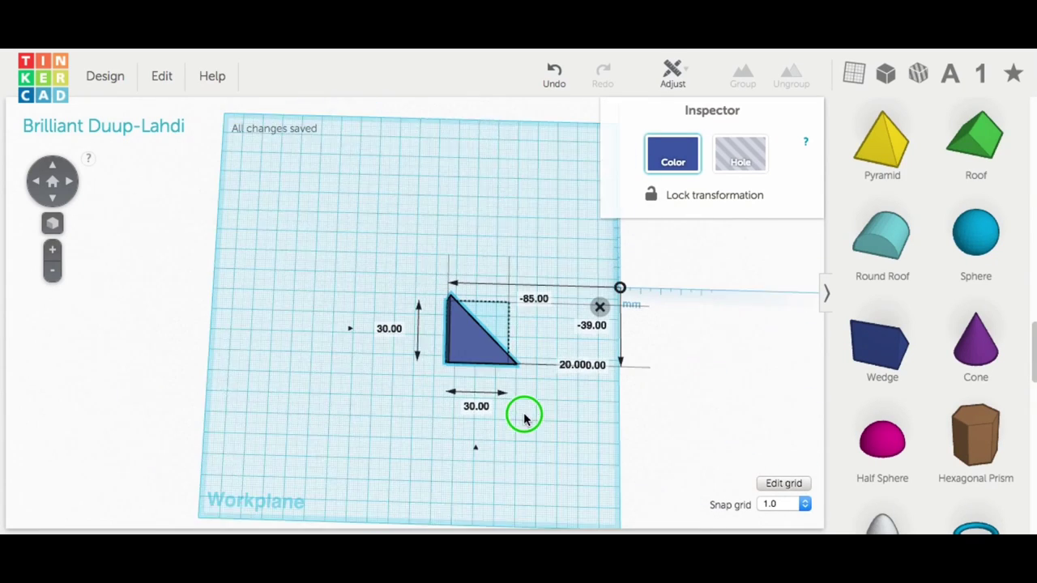
{"action": "scroll", "coordinate": [887, 418], "scroll_direction": "down", "scroll_amount": 10}
{"action": "scroll", "coordinate": [886, 419], "scroll_direction": "up", "scroll_amount": 12}
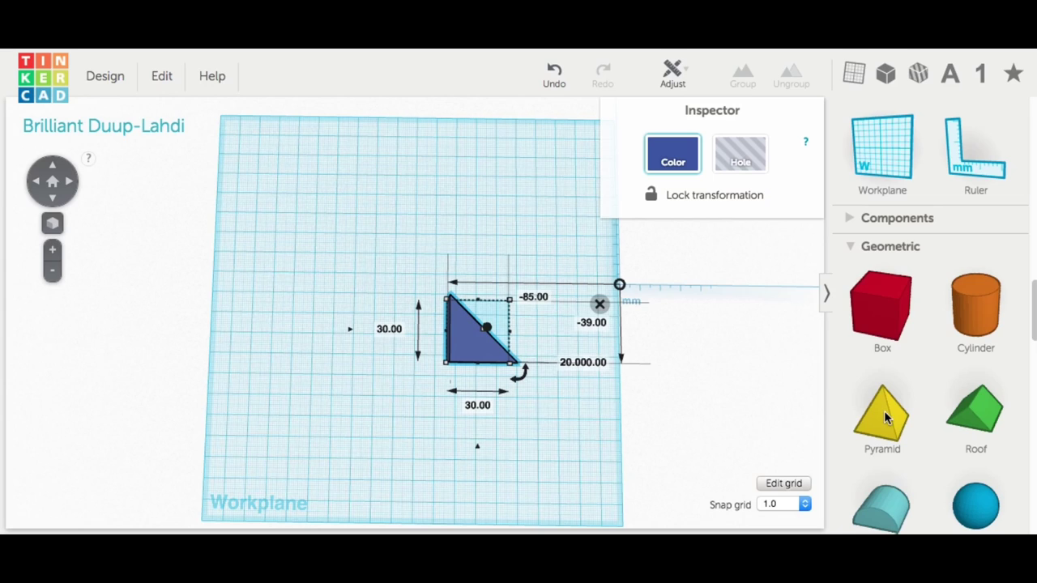
Add a box 5 mm deep and 120 mm wide and move it against the wedge.
{"action": "left_click_drag", "start_coordinate": [881, 308], "coordinate": [348, 340]}
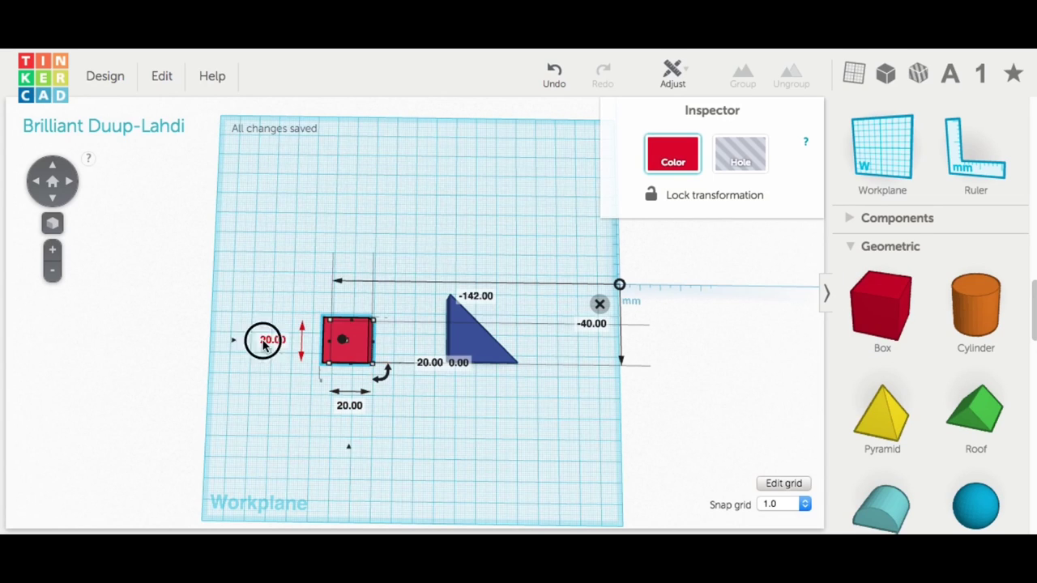
{"action": "type", "text": "5"}
{"action": "key", "text": "Return"}
{"action": "left_click", "coordinate": [347, 406]}
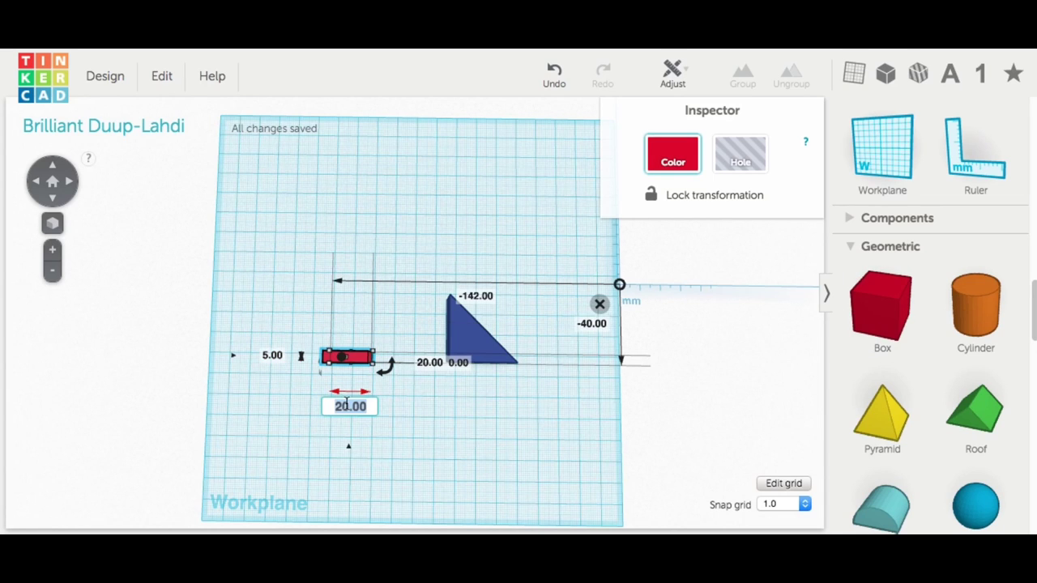
{"action": "type", "text": "120"}
{"action": "key", "text": "Return"}
{"action": "left_click_drag", "start_coordinate": [396, 371], "coordinate": [262, 304]}
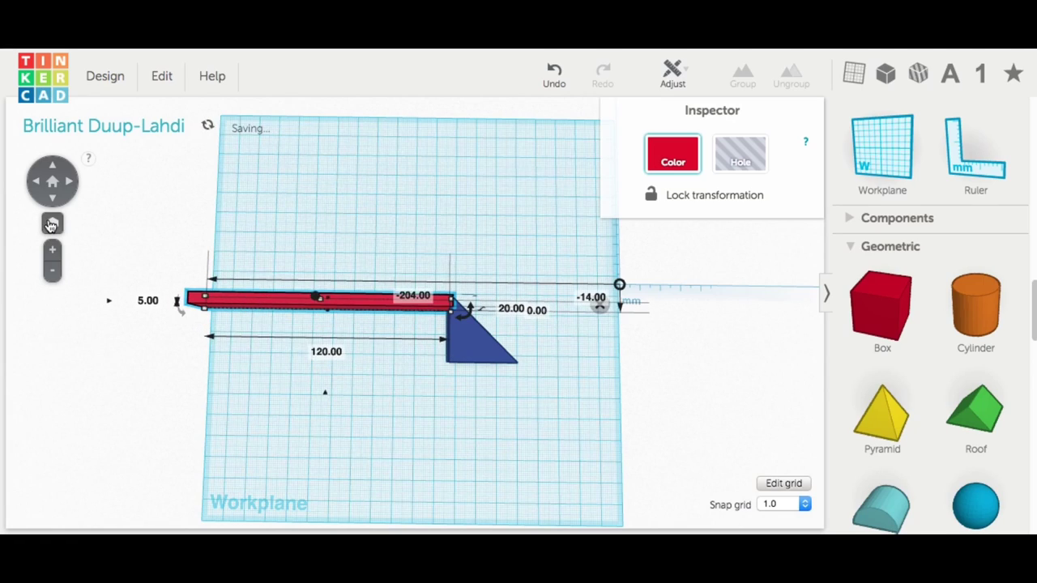
{"action": "right_click_drag", "start_coordinate": [278, 284], "coordinate": [511, 316]}
Set the snap grid to 0.1 mm and nudge the bar flush with the wedge.
{"action": "key", "text": "Left"}
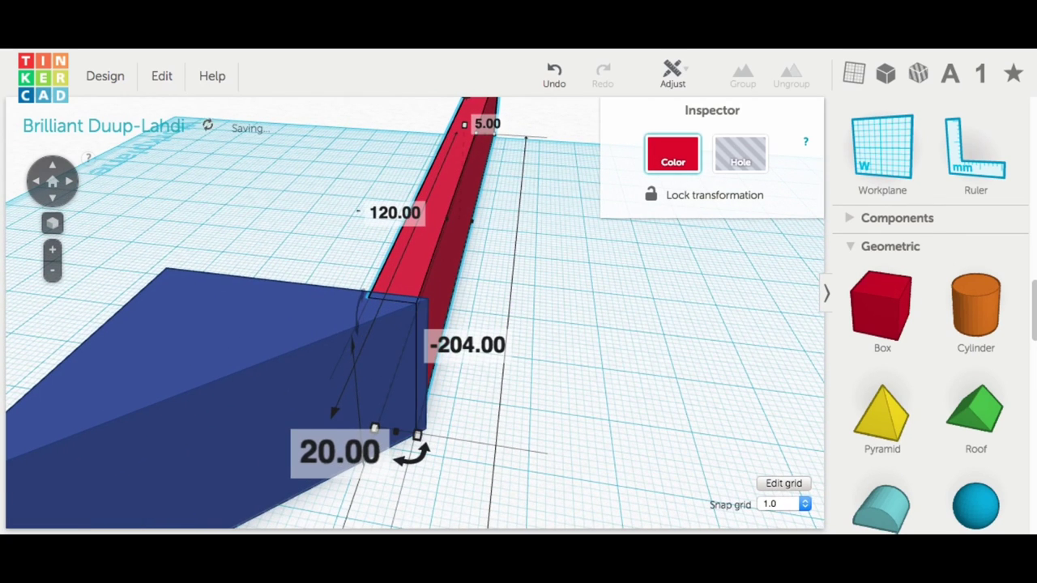
{"action": "left_click", "coordinate": [774, 505]}
{"action": "left_click", "coordinate": [776, 462]}
{"action": "key", "text": "Right"}
{"action": "key", "text": "Right"}
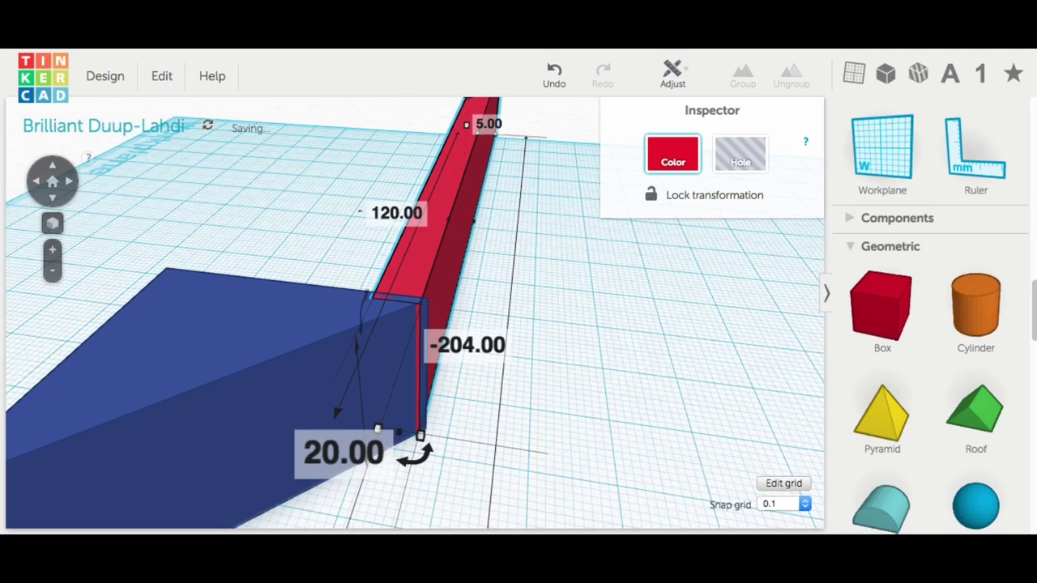
{"action": "key", "text": "Right"}
{"action": "key", "text": "Right"}
{"action": "key", "text": "Right"}
{"action": "key", "text": "Right"}
{"action": "key", "text": "Right"}
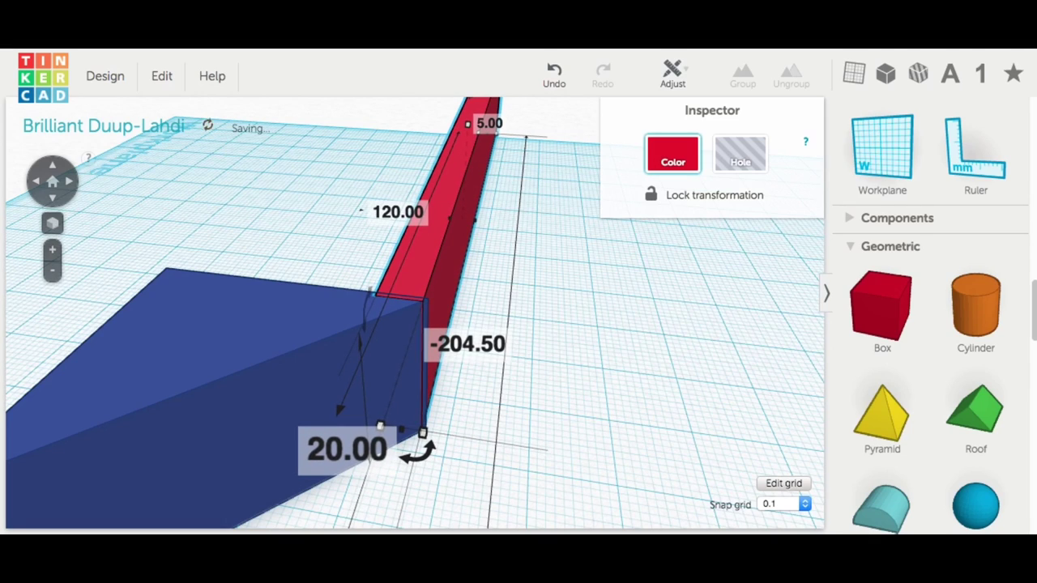
{"action": "key", "text": "Right"}
{"action": "key", "text": "Right"}
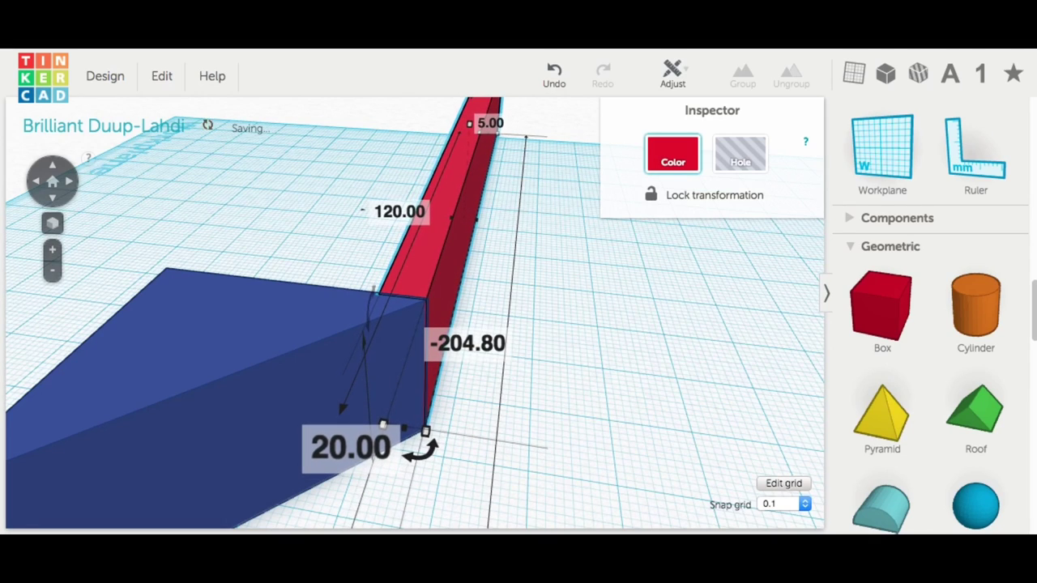
{"action": "right_click_drag", "start_coordinate": [559, 433], "coordinate": [544, 400]}
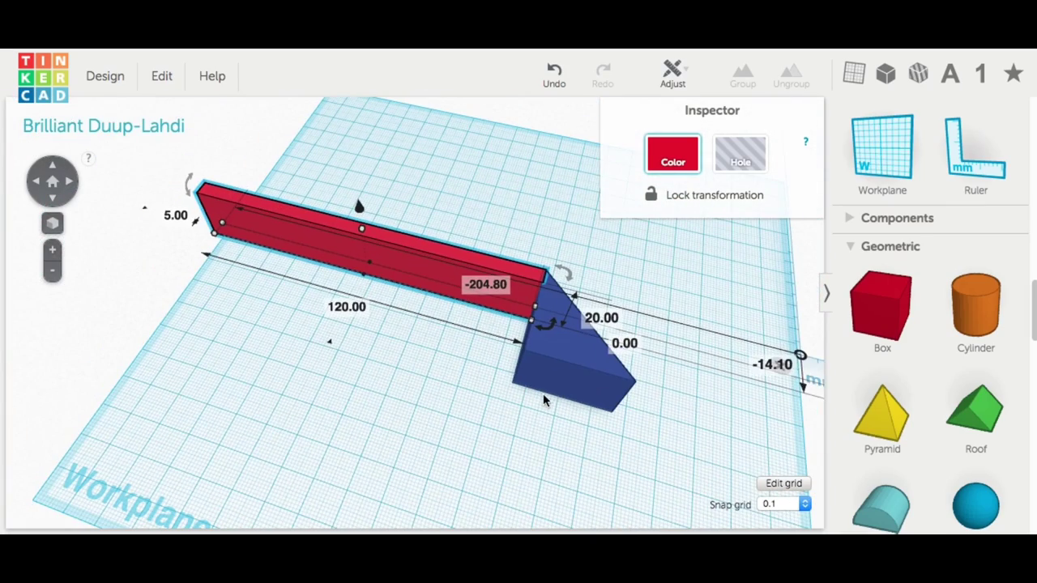
Duplicate the blue wedge, mirror it end to end, and move the copy to the bar's far end.
{"action": "left_click", "coordinate": [577, 369], "text": "shift"}
{"action": "right_click_drag", "start_coordinate": [577, 369], "coordinate": [731, 391]}
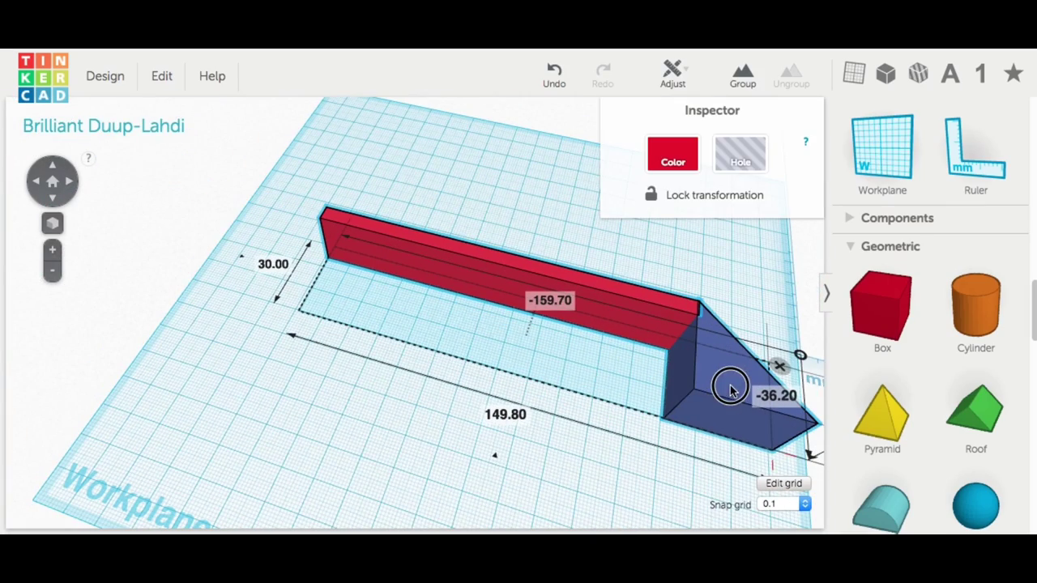
{"action": "left_click", "coordinate": [667, 424]}
{"action": "left_click", "coordinate": [701, 390]}
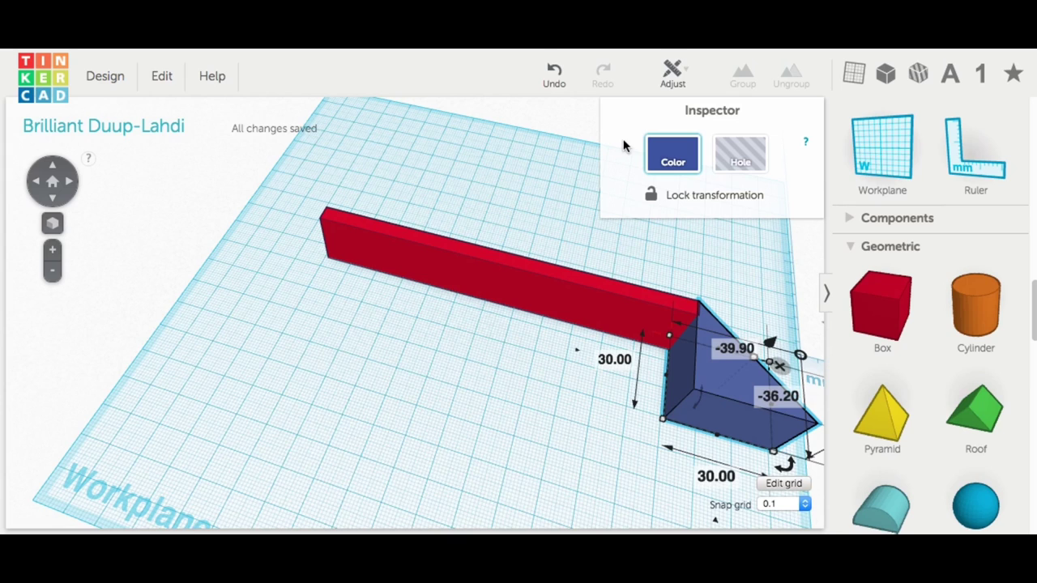
{"action": "left_click", "coordinate": [161, 75]}
{"action": "left_click", "coordinate": [178, 153]}
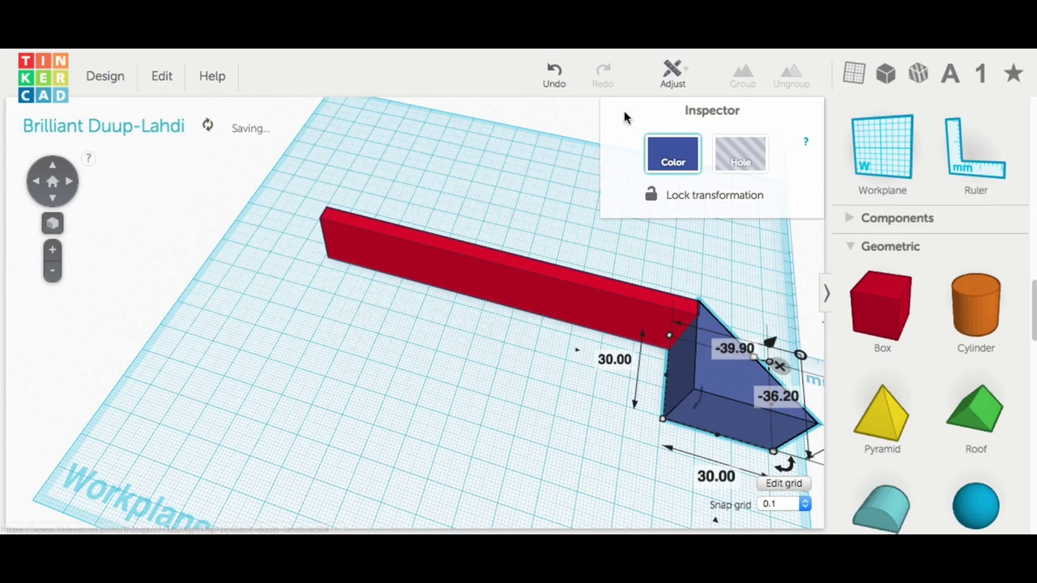
{"action": "left_click", "coordinate": [674, 75]}
{"action": "left_click", "coordinate": [745, 386]}
{"action": "left_click_drag", "start_coordinate": [713, 373], "coordinate": [267, 235]}
{"action": "right_click_drag", "start_coordinate": [424, 338], "coordinate": [194, 438]}
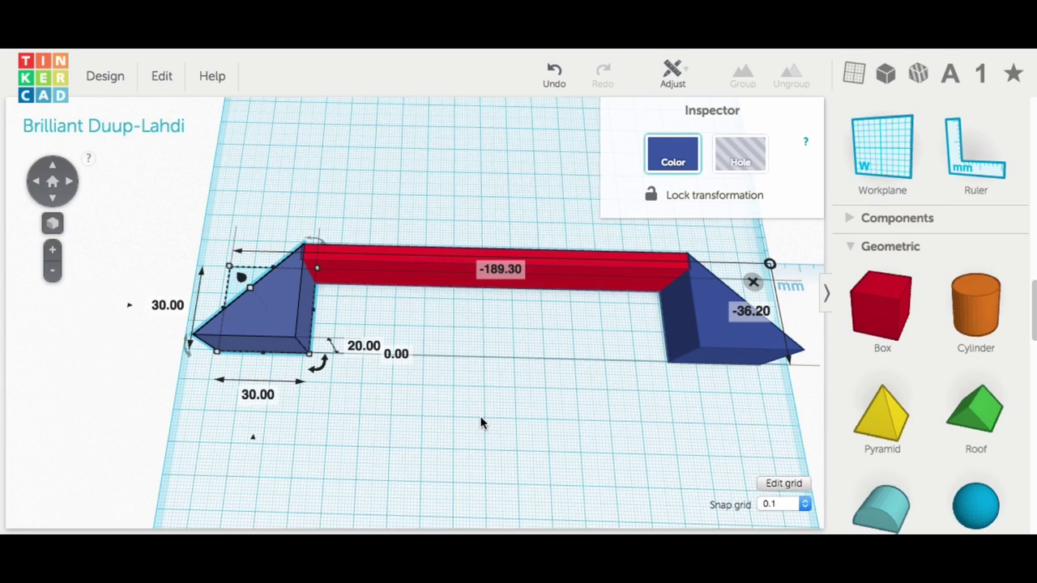
Add an orange tube ring and a box hole covering half of it.
{"action": "scroll", "coordinate": [875, 478], "scroll_direction": "down", "scroll_amount": 5}
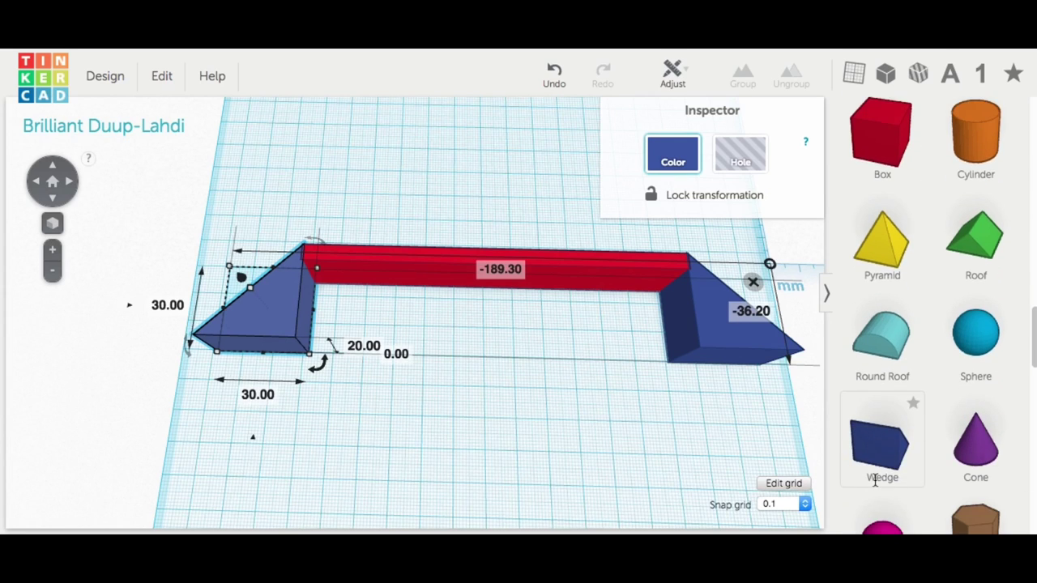
{"action": "scroll", "coordinate": [874, 478], "scroll_direction": "down", "scroll_amount": 3}
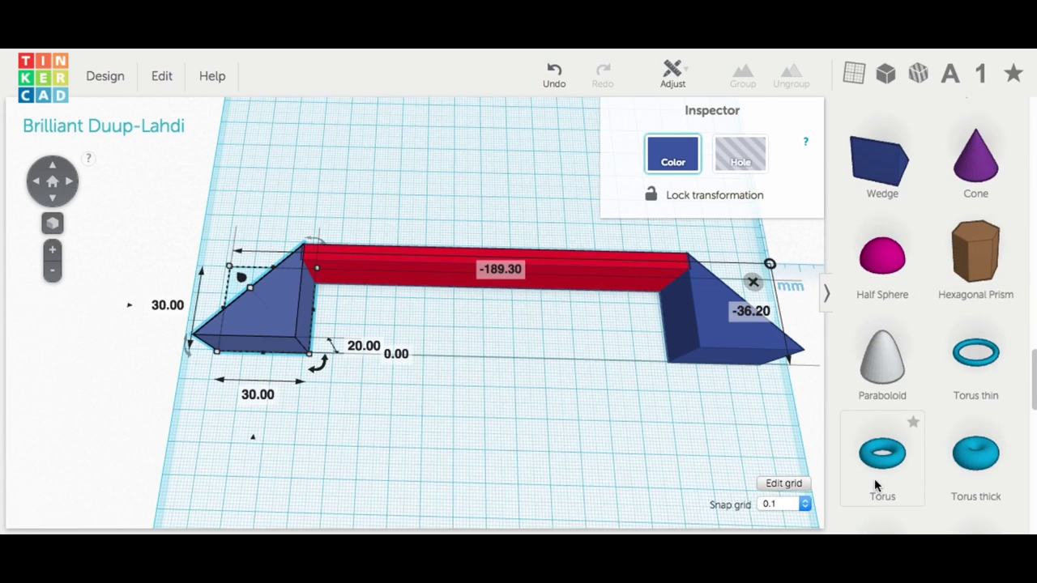
{"action": "scroll", "coordinate": [883, 462], "scroll_direction": "down", "scroll_amount": 2}
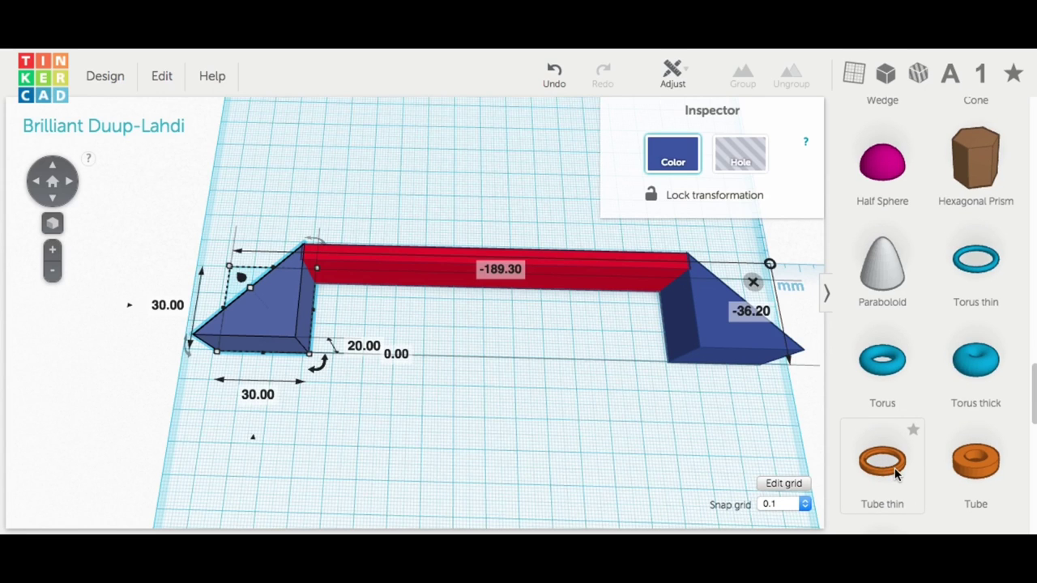
{"action": "left_click_drag", "start_coordinate": [975, 460], "coordinate": [452, 417]}
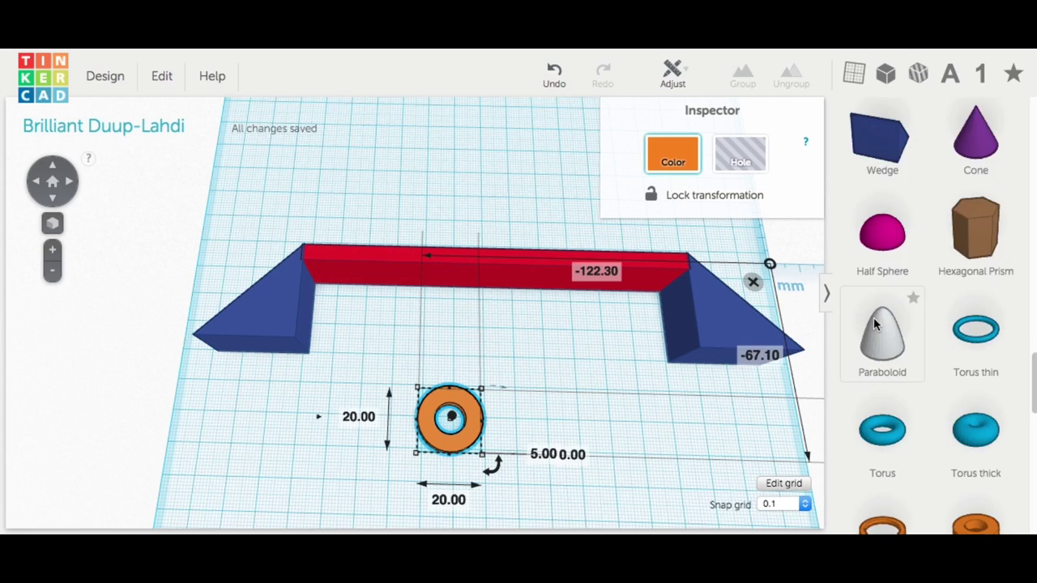
{"action": "scroll", "coordinate": [875, 325], "scroll_direction": "up", "scroll_amount": 5}
{"action": "left_click_drag", "start_coordinate": [882, 207], "coordinate": [515, 362]}
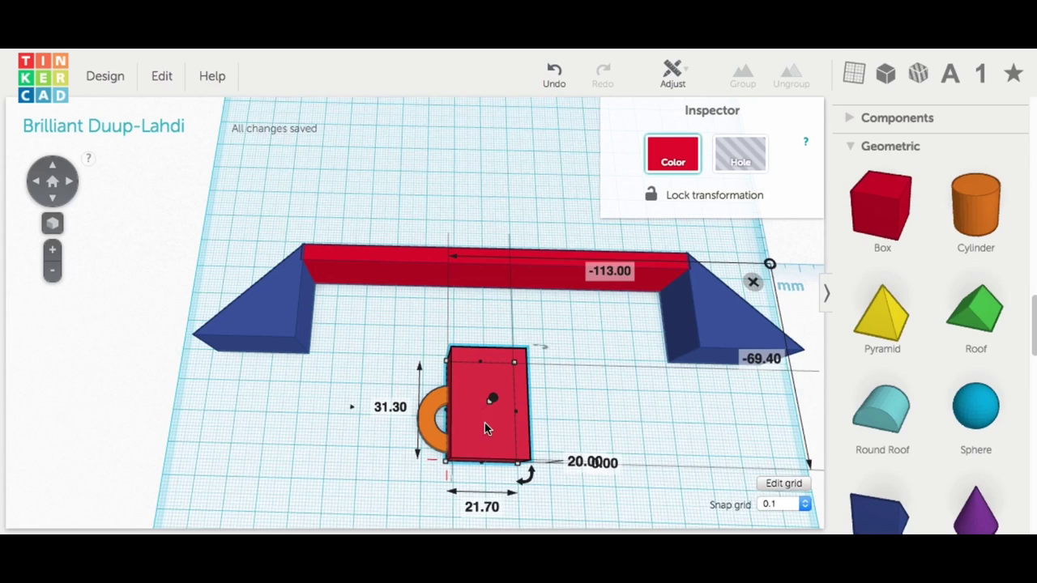
{"action": "key", "text": "h"}
{"action": "left_click_drag", "start_coordinate": [495, 401], "coordinate": [452, 438]}
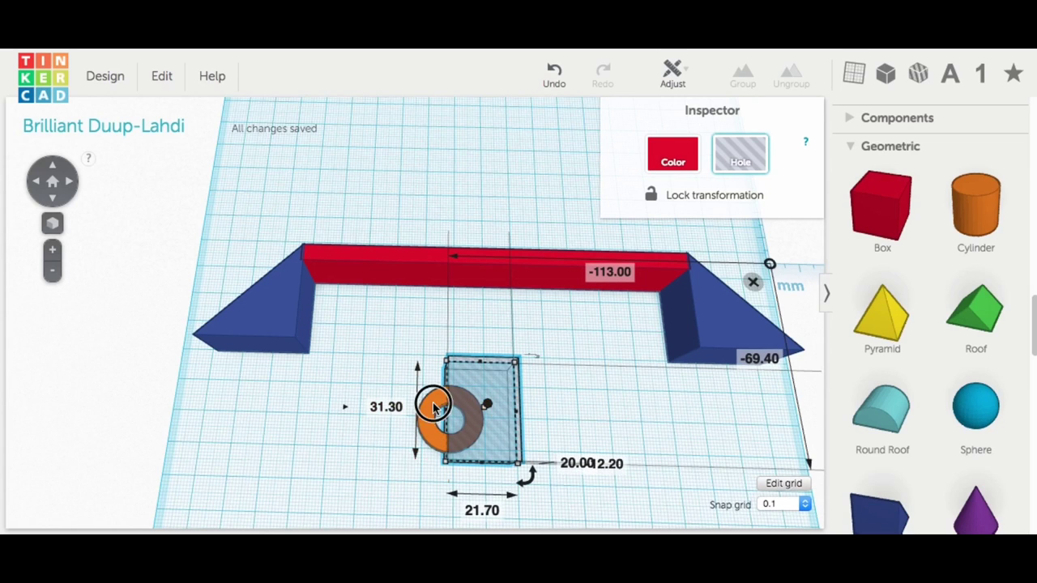
{"action": "left_click", "coordinate": [433, 408]}
{"action": "left_click", "coordinate": [52, 224]}
{"action": "key", "text": "Left"}
{"action": "key", "text": "Left"}
{"action": "key", "text": "Left"}
{"action": "key", "text": "Left"}
{"action": "key", "text": "Left"}
{"action": "key", "text": "Left"}
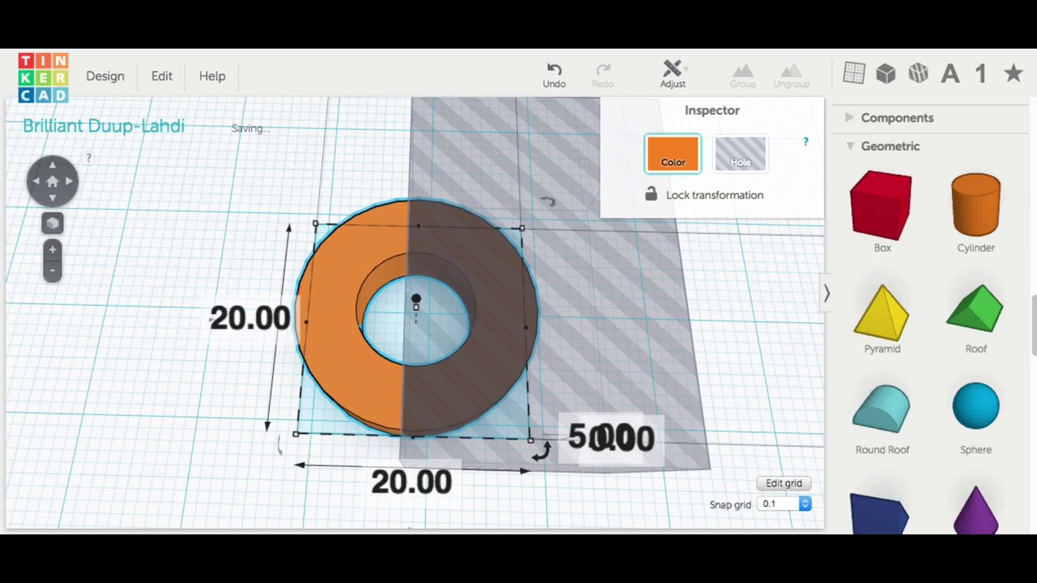
{"action": "key", "text": "Left"}
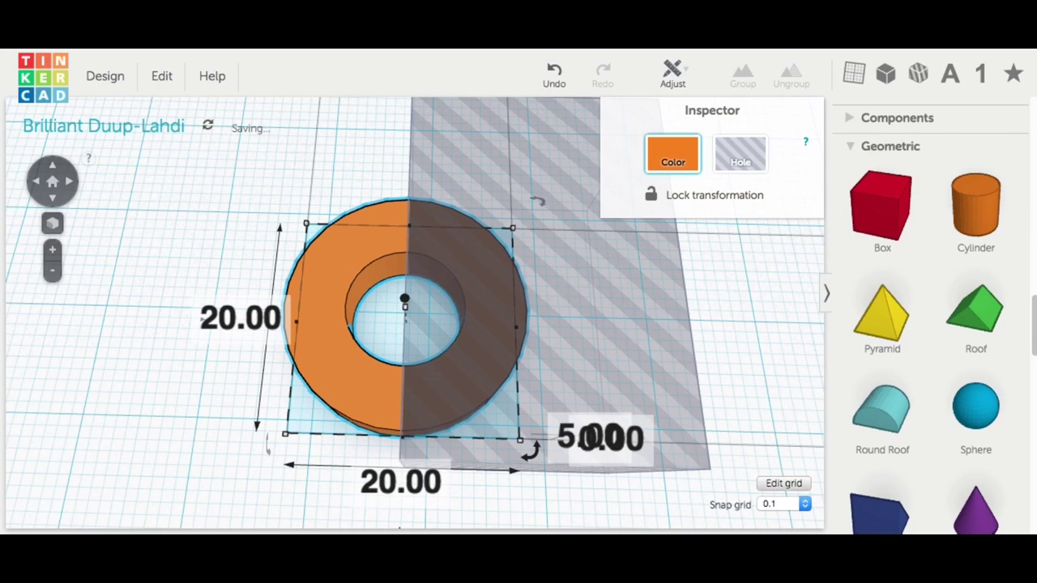
Duplicate the hole box, rotate it below the tube, and group everything into a quarter arc.
{"action": "left_click", "coordinate": [538, 317]}
{"action": "left_click", "coordinate": [162, 76]}
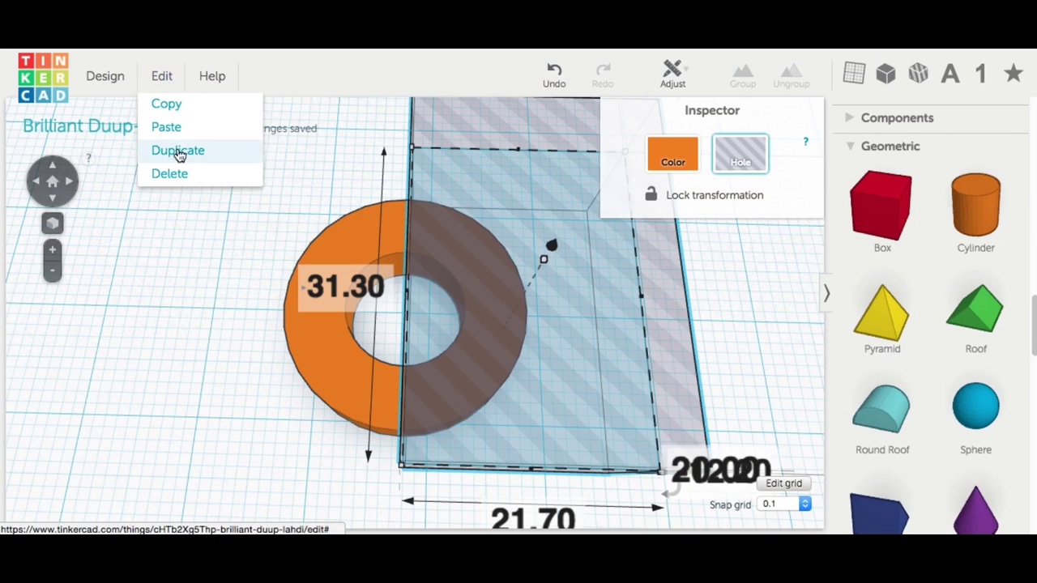
{"action": "left_click", "coordinate": [179, 154]}
{"action": "scroll", "coordinate": [249, 267], "scroll_direction": "down", "scroll_amount": 3}
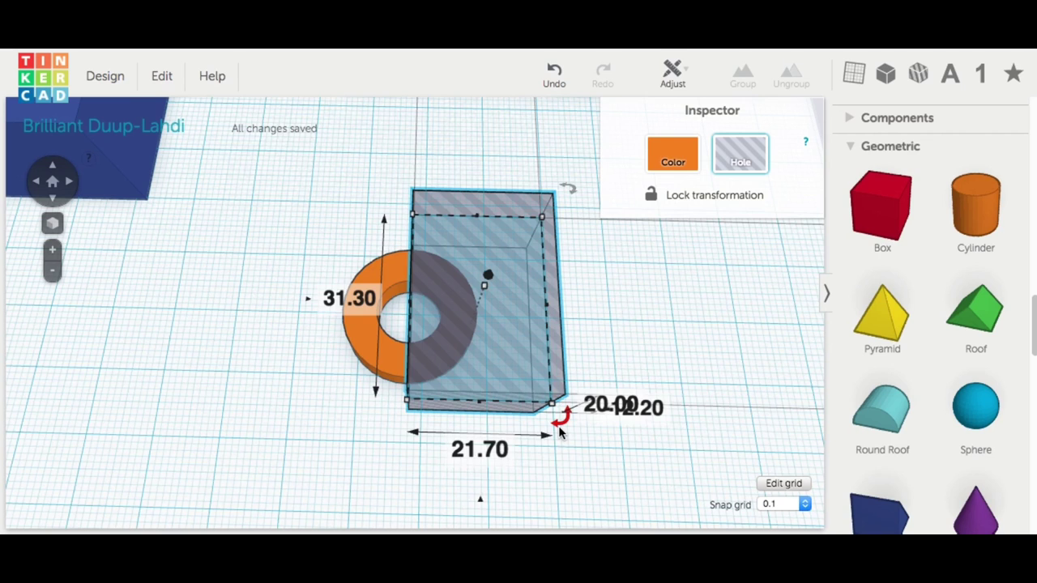
{"action": "left_click_drag", "start_coordinate": [563, 413], "coordinate": [336, 382]}
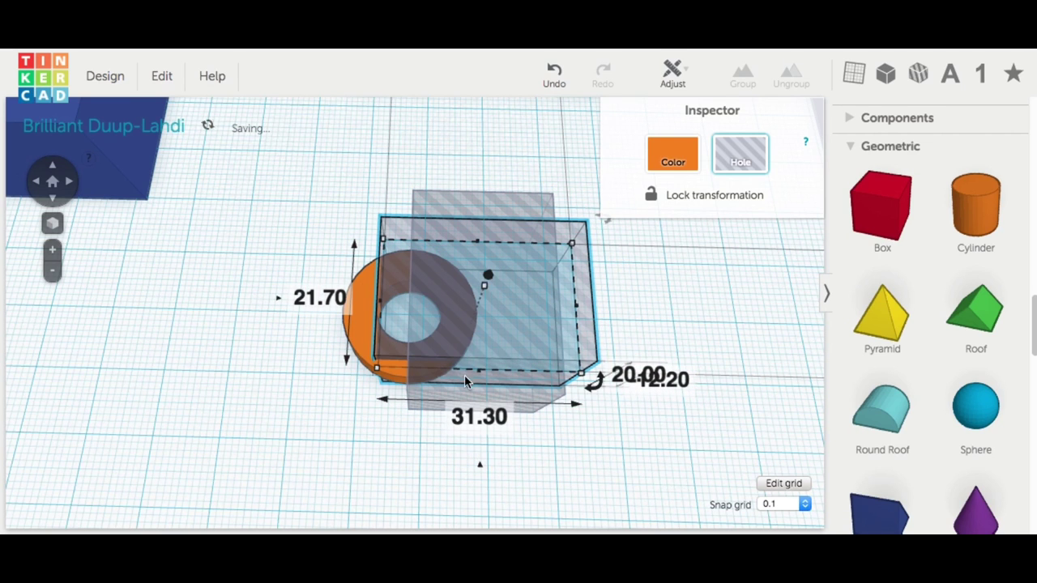
{"action": "left_click_drag", "start_coordinate": [395, 279], "coordinate": [301, 359]}
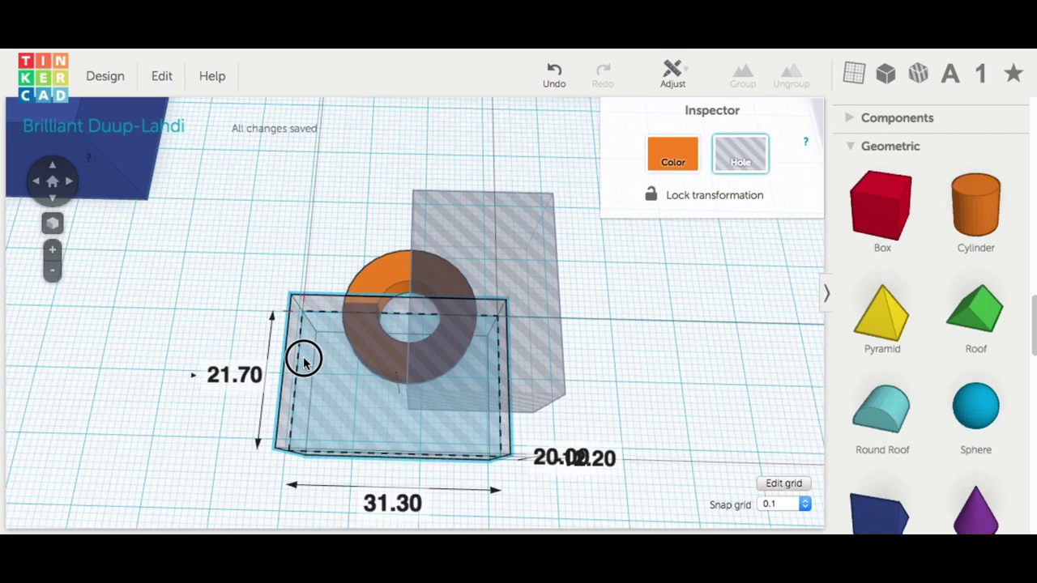
{"action": "left_click", "coordinate": [396, 282]}
{"action": "right_click_drag", "start_coordinate": [313, 284], "coordinate": [602, 307]}
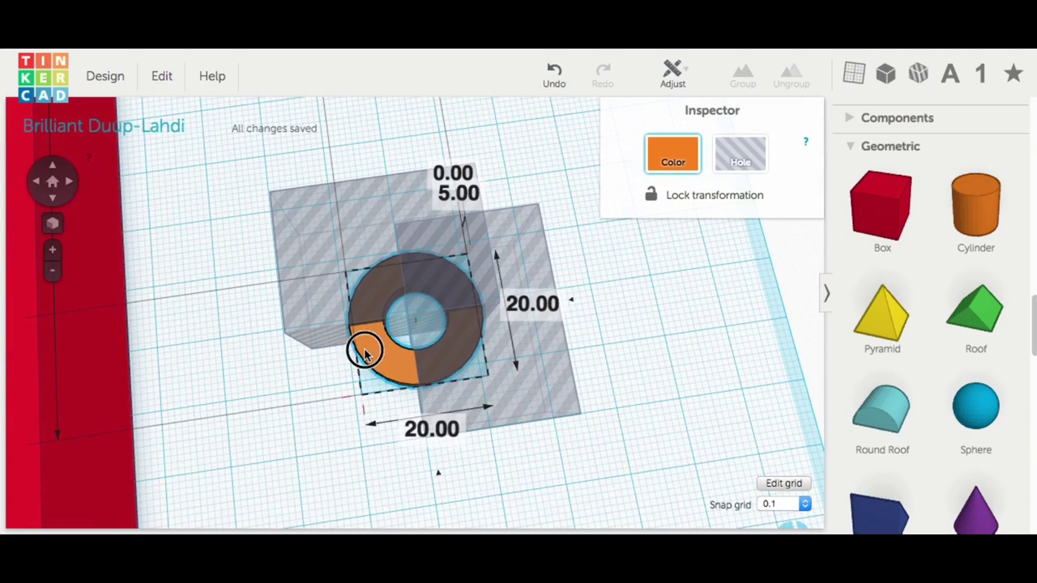
{"action": "key", "text": "Left"}
{"action": "key", "text": "Left"}
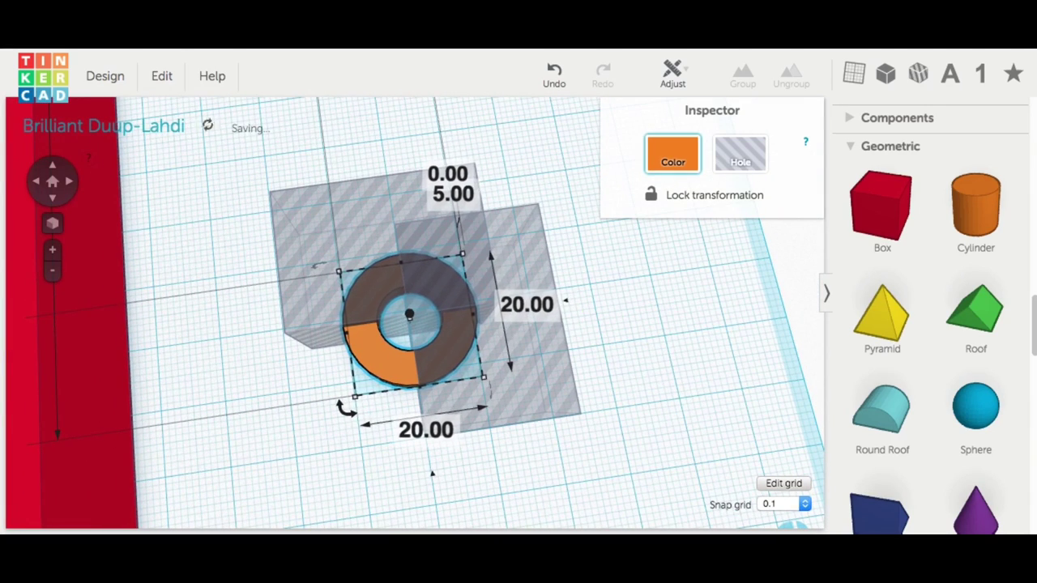
{"action": "right_click_drag", "start_coordinate": [519, 349], "coordinate": [365, 267]}
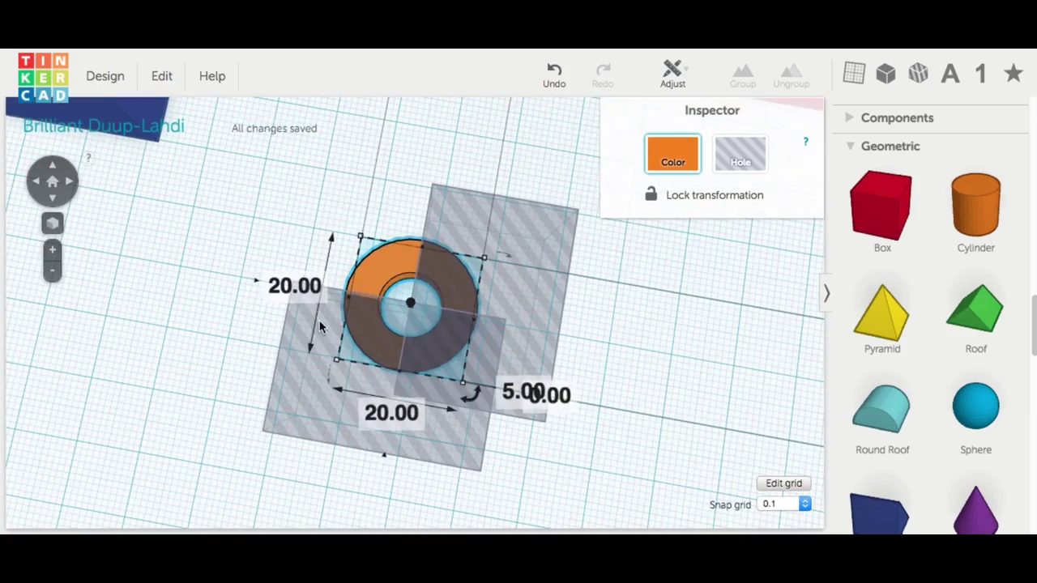
{"action": "left_click_drag", "start_coordinate": [288, 209], "coordinate": [525, 361]}
{"action": "left_click", "coordinate": [743, 75]}
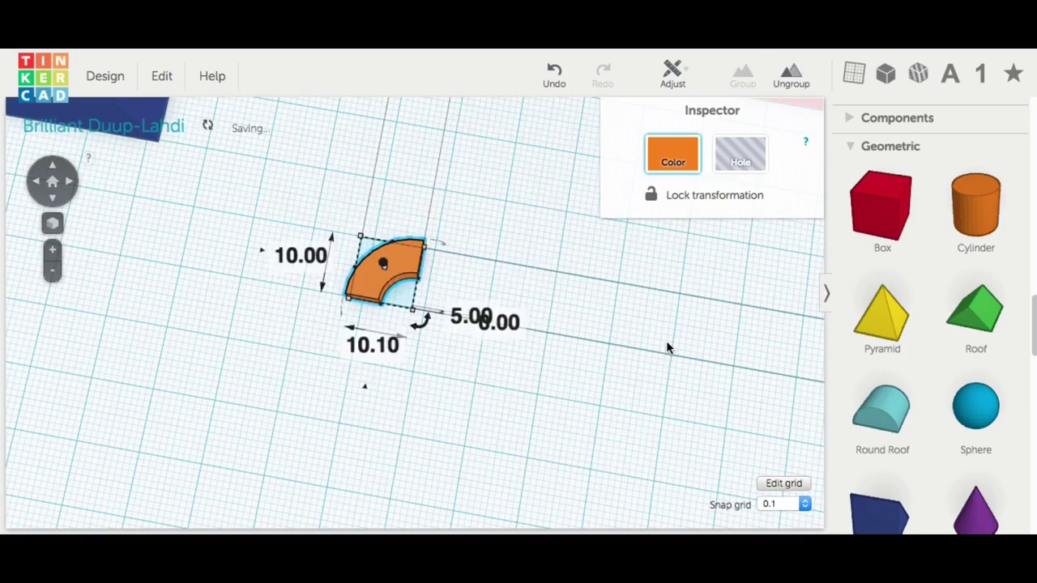
Move the quarter arc into the left inner corner and set its height to 19.8 mm.
{"action": "left_click", "coordinate": [666, 340]}
{"action": "scroll", "coordinate": [544, 313], "scroll_direction": "down", "scroll_amount": 5}
{"action": "right_click_drag", "start_coordinate": [732, 220], "coordinate": [400, 303]}
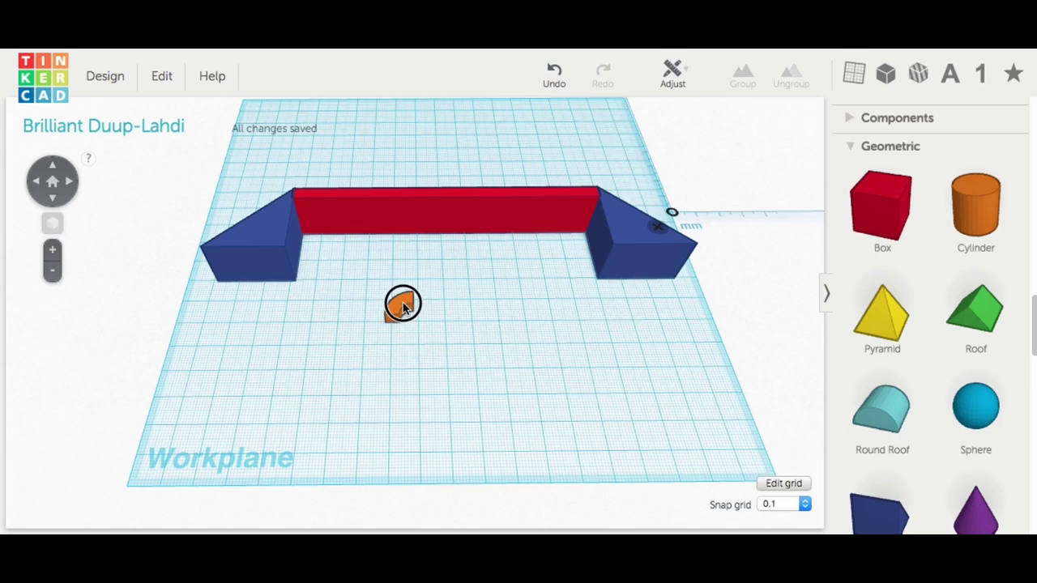
{"action": "left_click", "coordinate": [294, 221]}
{"action": "left_click_drag", "start_coordinate": [293, 220], "coordinate": [305, 230]}
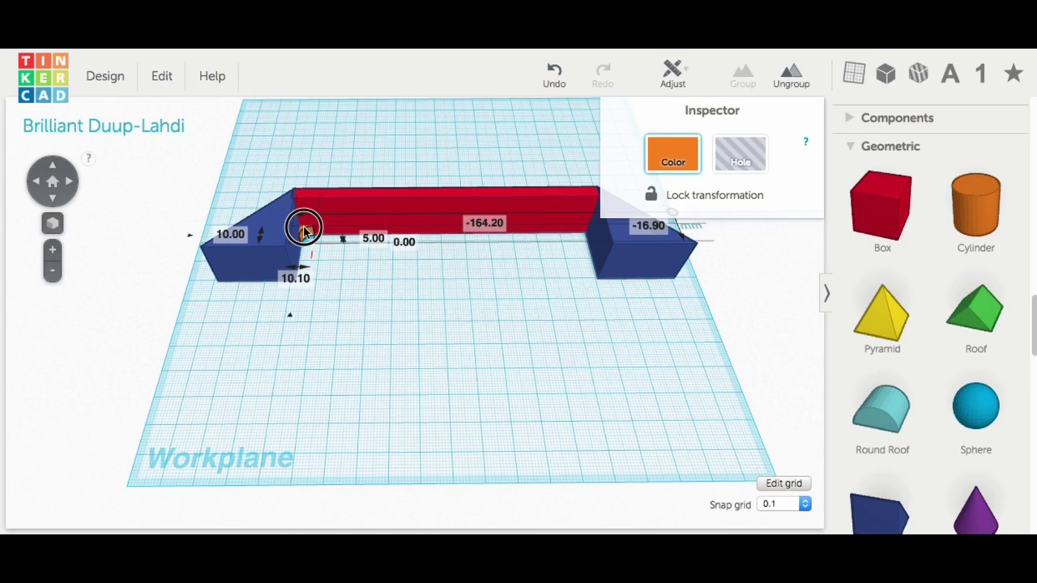
{"action": "left_click", "coordinate": [53, 225]}
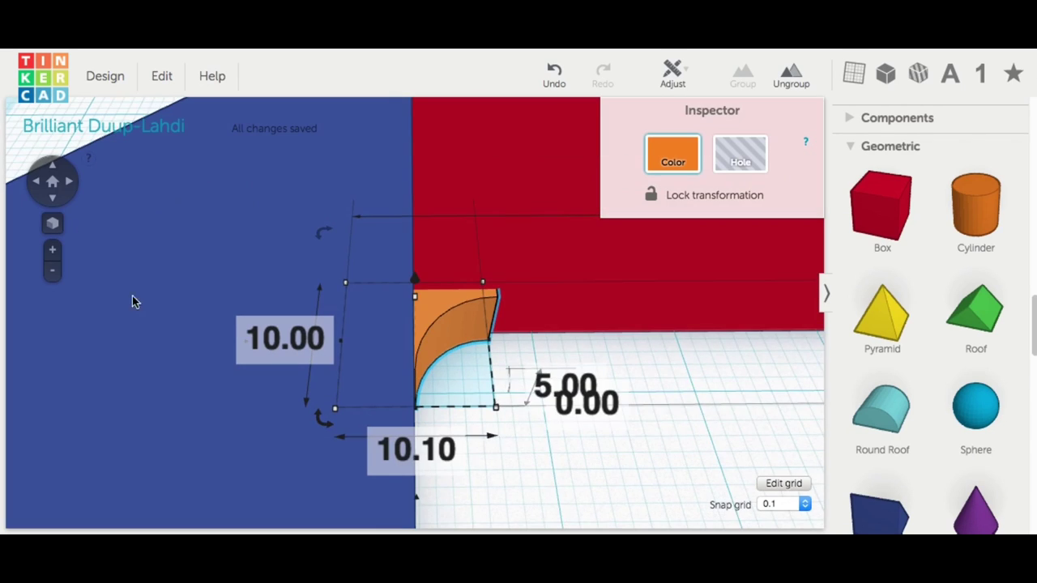
{"action": "right_click_drag", "start_coordinate": [487, 488], "coordinate": [386, 468]}
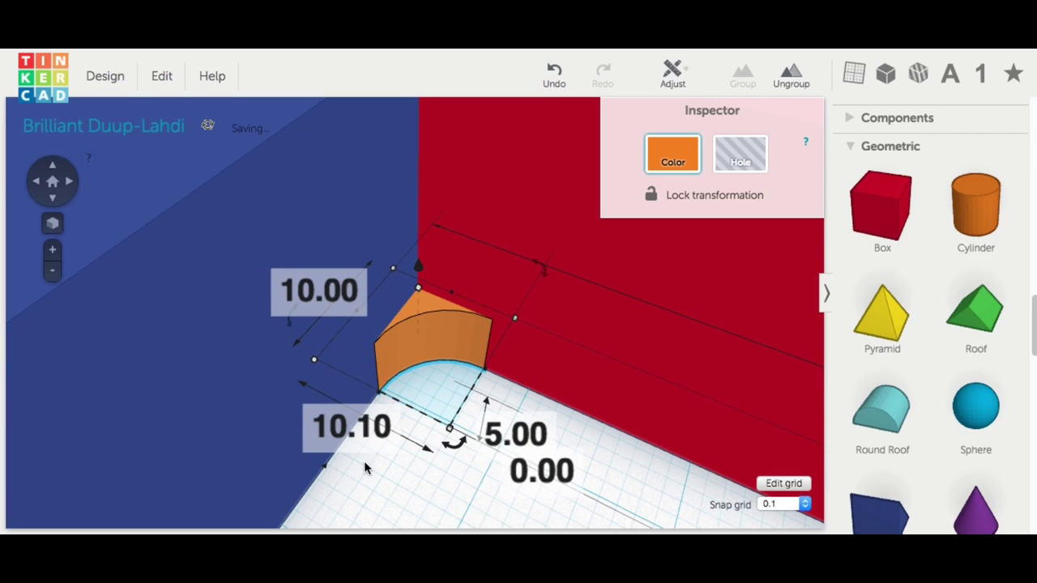
{"action": "left_click_drag", "start_coordinate": [417, 267], "coordinate": [430, 105]}
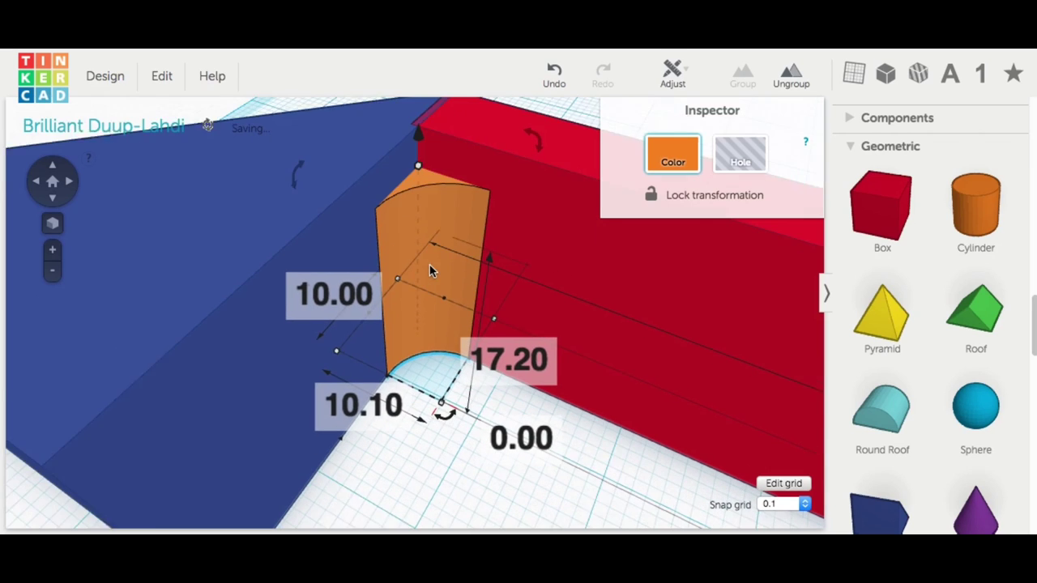
{"action": "left_click_drag", "start_coordinate": [419, 177], "coordinate": [418, 137]}
{"action": "right_click_drag", "start_coordinate": [461, 389], "coordinate": [484, 326]}
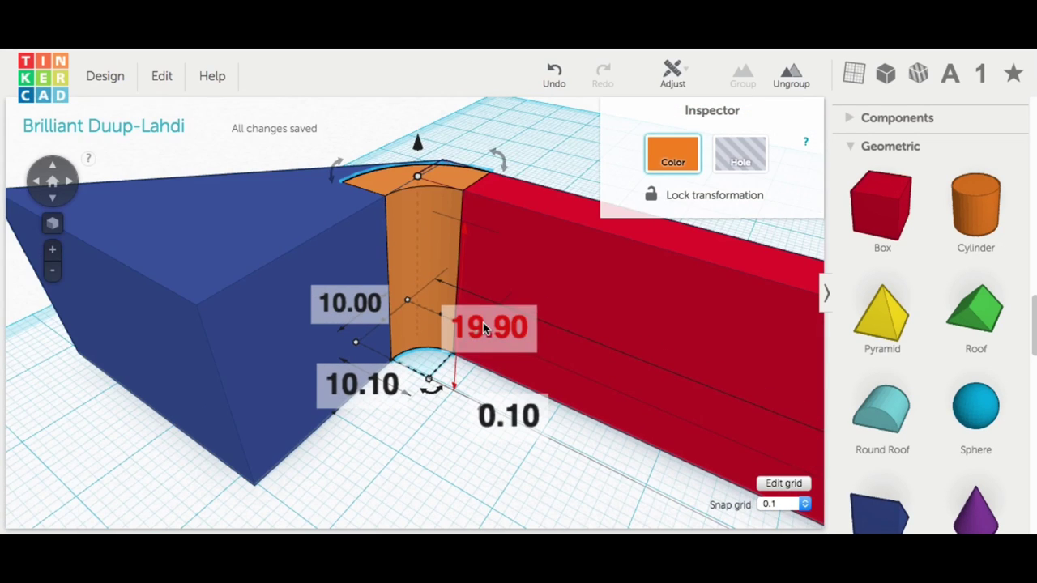
{"action": "left_click", "coordinate": [487, 328]}
{"action": "type", "text": "19.8"}
{"action": "key", "text": "Return"}
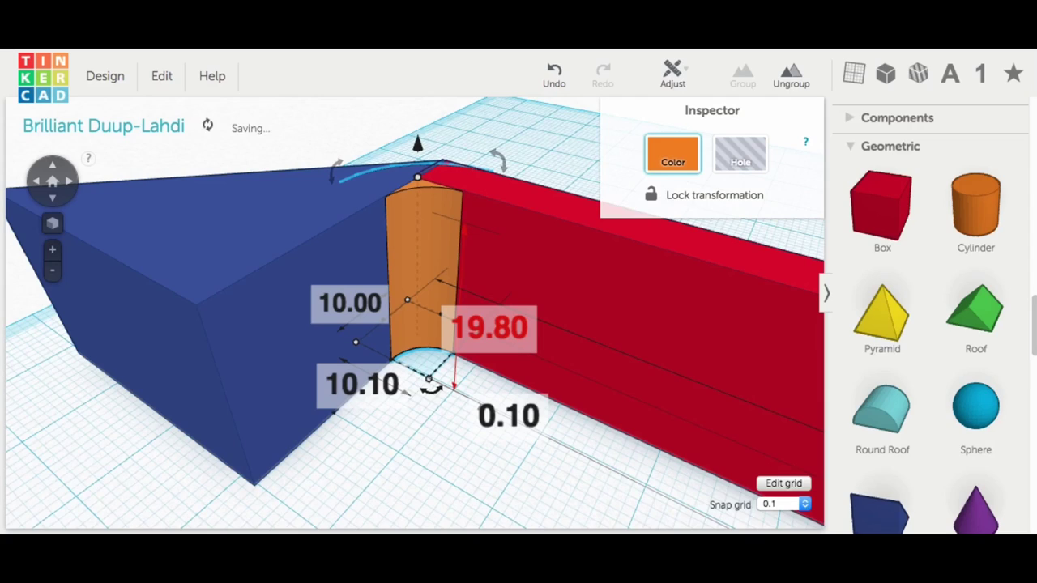
Slide the corner piece along the bar into place and group all handle parts together.
{"action": "right_click_drag", "start_coordinate": [440, 451], "coordinate": [543, 437]}
{"action": "left_click", "coordinate": [93, 312]}
{"action": "left_click_drag", "start_coordinate": [97, 311], "coordinate": [663, 315]}
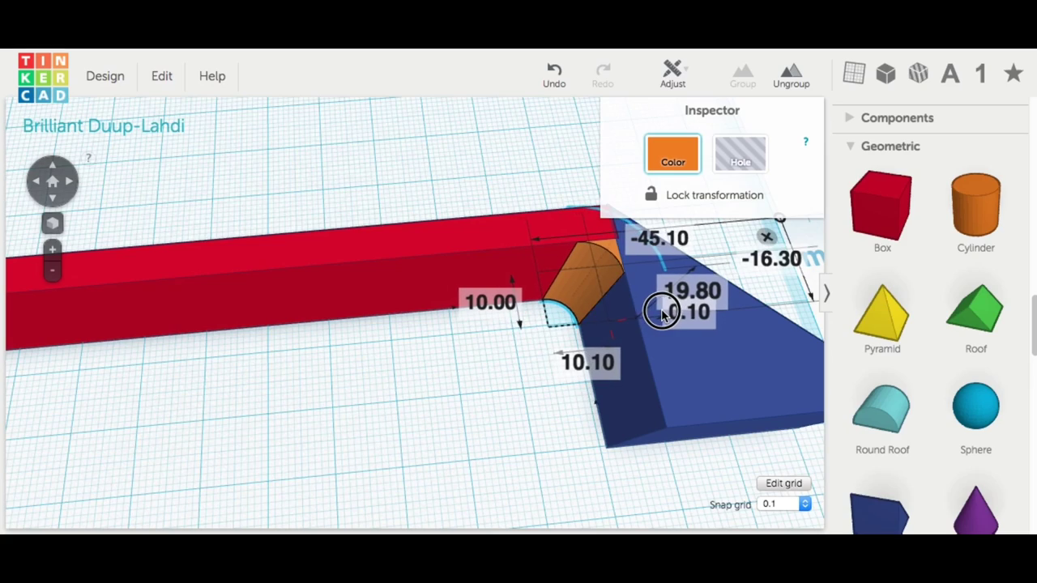
{"action": "right_click_drag", "start_coordinate": [521, 369], "coordinate": [440, 296]}
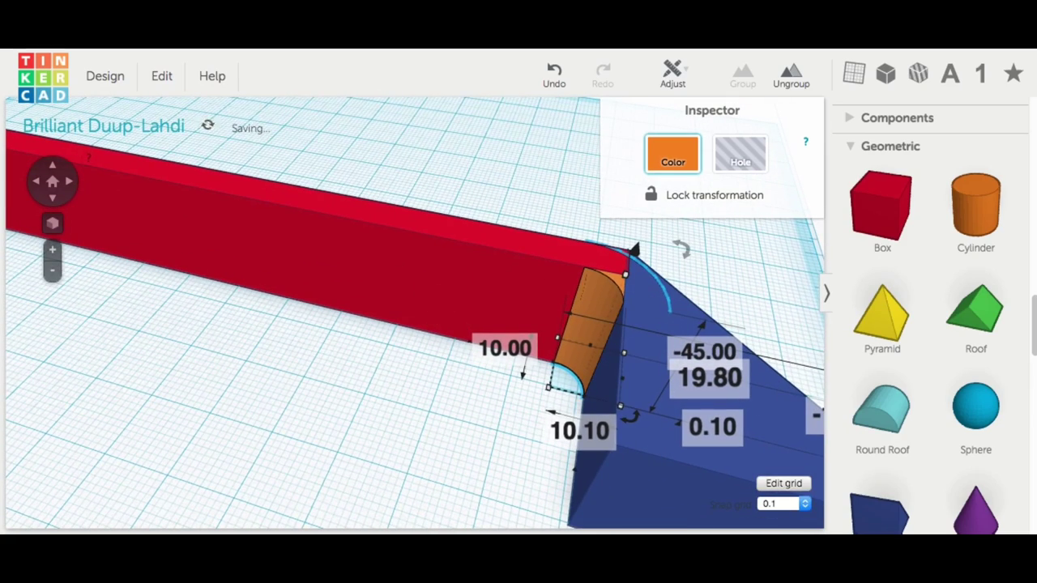
{"action": "scroll", "coordinate": [484, 381], "scroll_direction": "down", "scroll_amount": 10}
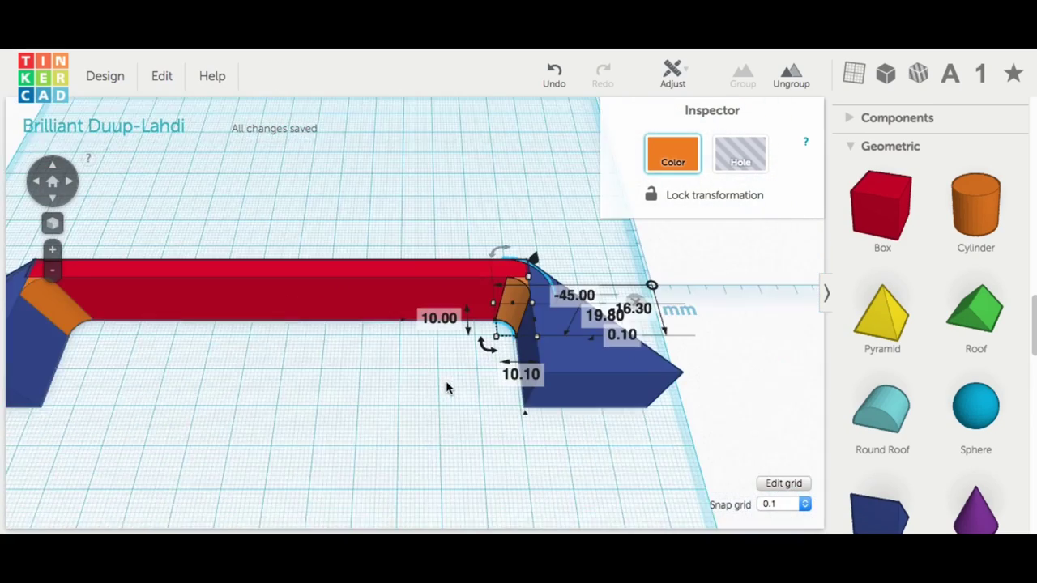
{"action": "left_click_drag", "start_coordinate": [16, 282], "coordinate": [550, 423]}
{"action": "left_click", "coordinate": [742, 71]}
{"action": "left_click", "coordinate": [450, 227]}
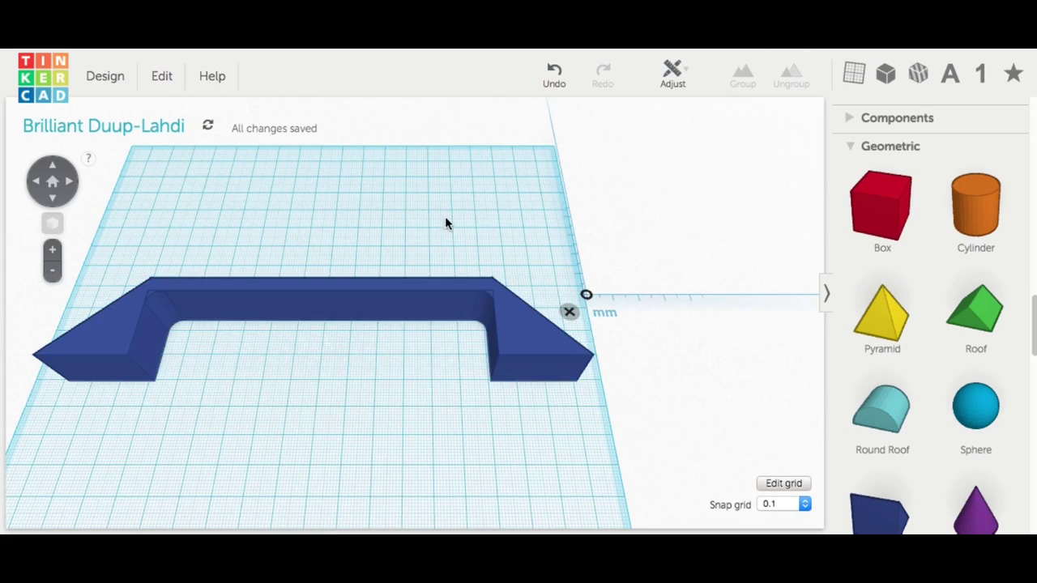
{"action": "right_click_drag", "start_coordinate": [446, 226], "coordinate": [322, 343]}
{"action": "left_click", "coordinate": [322, 343]}
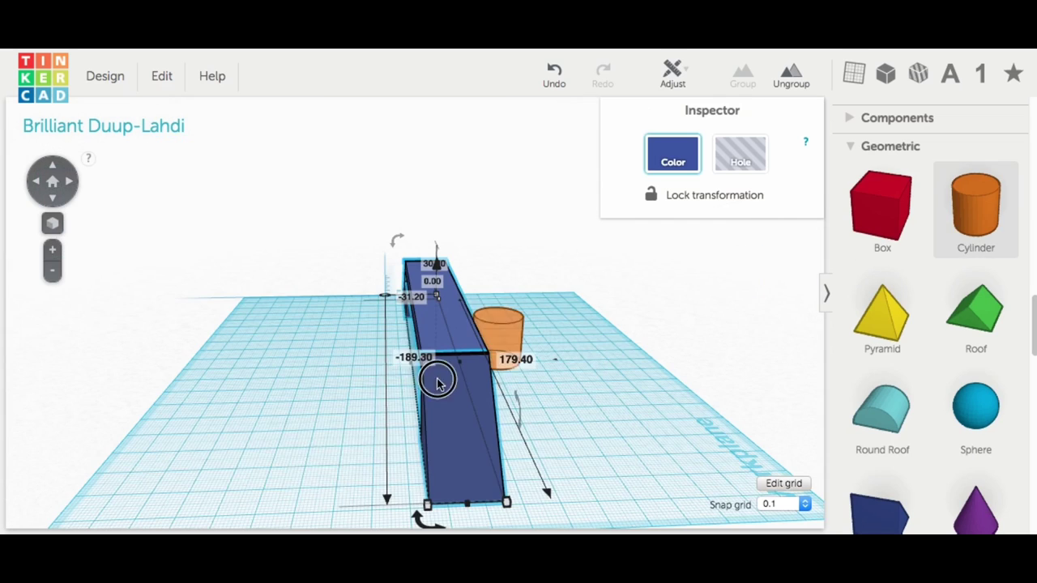
Add a cylinder and set its height and width to 5 mm.
{"action": "left_click_drag", "start_coordinate": [435, 378], "coordinate": [316, 482]}
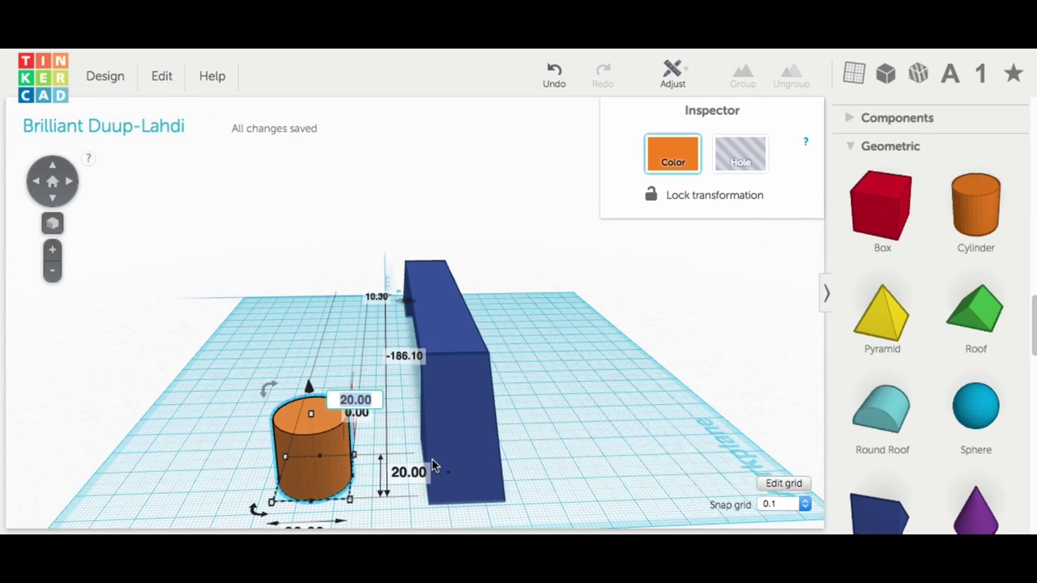
{"action": "key", "text": "Tab"}
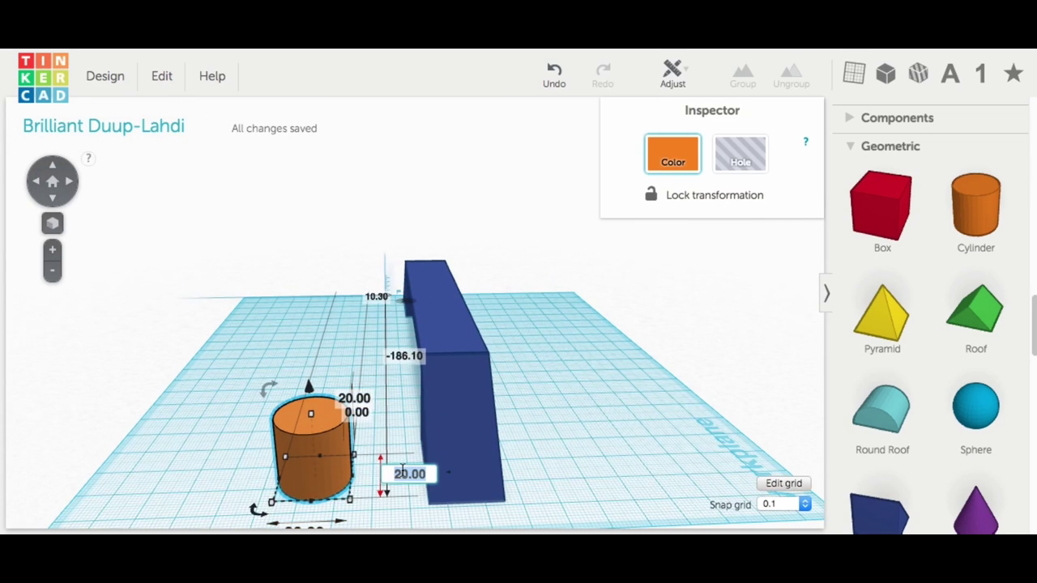
{"action": "type", "text": "5"}
{"action": "key", "text": "Return"}
{"action": "scroll", "coordinate": [385, 472], "scroll_direction": "down", "scroll_amount": 3}
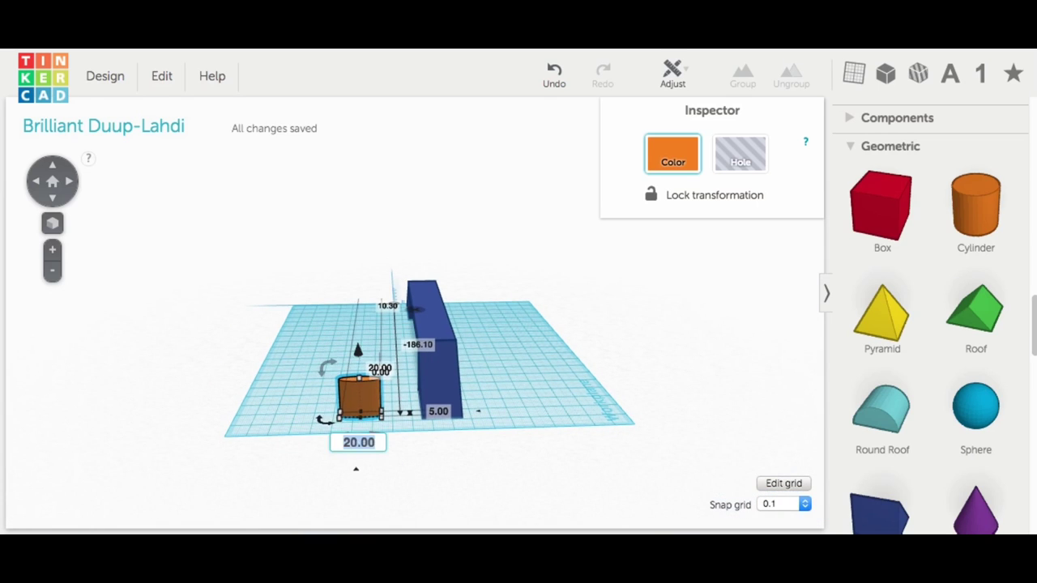
{"action": "type", "text": "5"}
{"action": "key", "text": "Return"}
Stretch the cylinder to 71.2 mm tall, make it a hole on the handle's end, and add another cylinder.
{"action": "right_click_drag", "start_coordinate": [320, 379], "coordinate": [437, 374]}
{"action": "left_click_drag", "start_coordinate": [456, 363], "coordinate": [470, 275]}
{"action": "left_click", "coordinate": [748, 150]}
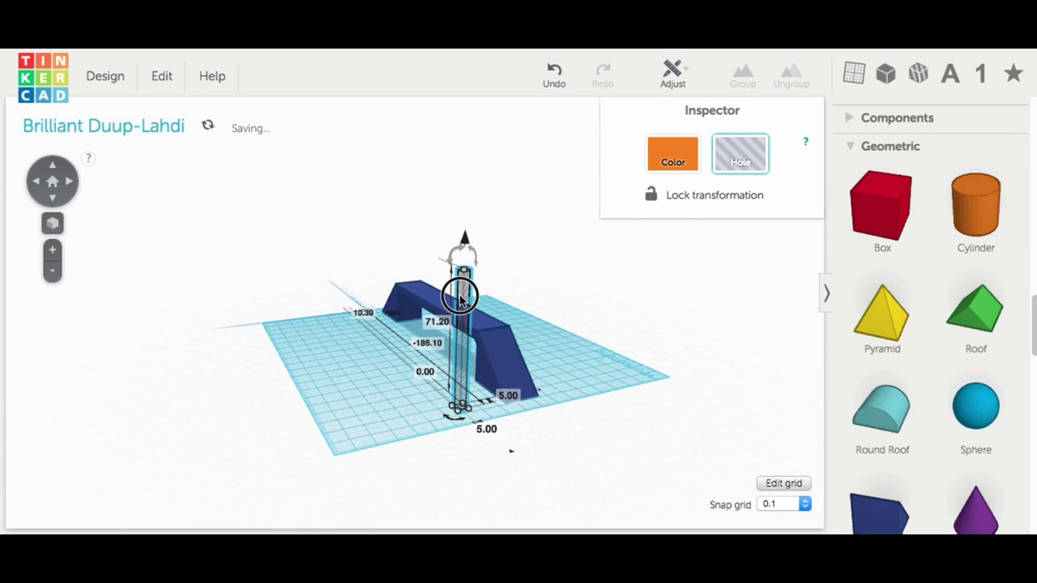
{"action": "left_click_drag", "start_coordinate": [473, 287], "coordinate": [512, 282]}
{"action": "right_click_drag", "start_coordinate": [372, 354], "coordinate": [284, 433]}
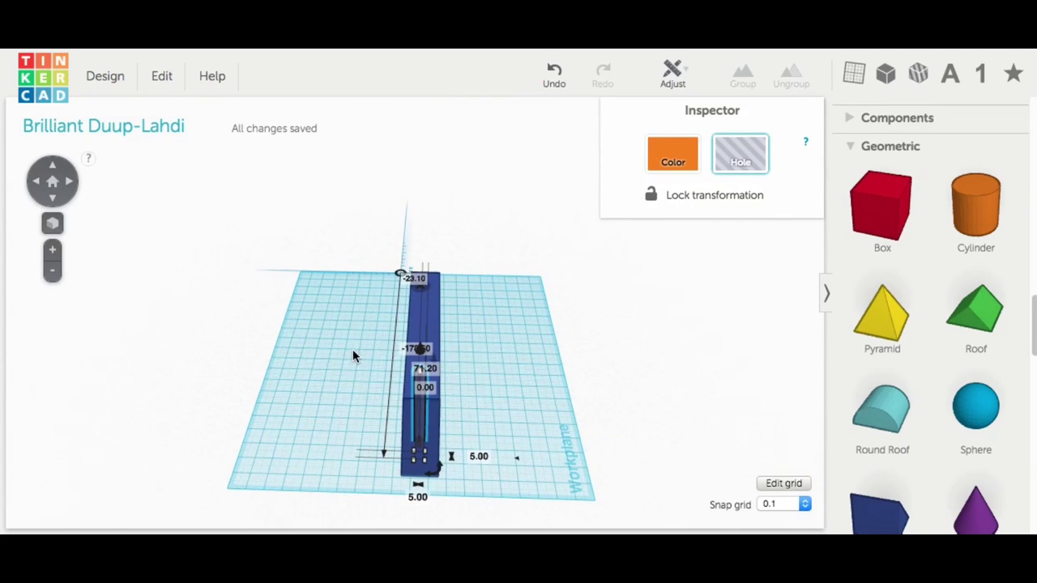
{"action": "right_click_drag", "start_coordinate": [353, 356], "coordinate": [359, 424]}
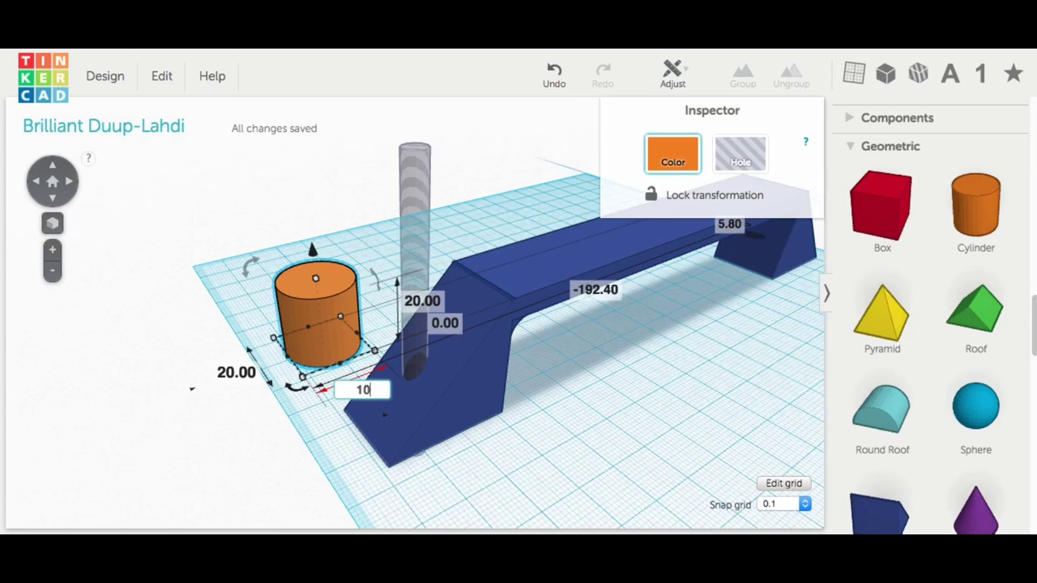
Size the new cylinder to 10 × 10 mm and move it over the bolt hole.
{"action": "key", "text": "Return"}
{"action": "type", "text": "10"}
{"action": "key", "text": "Return"}
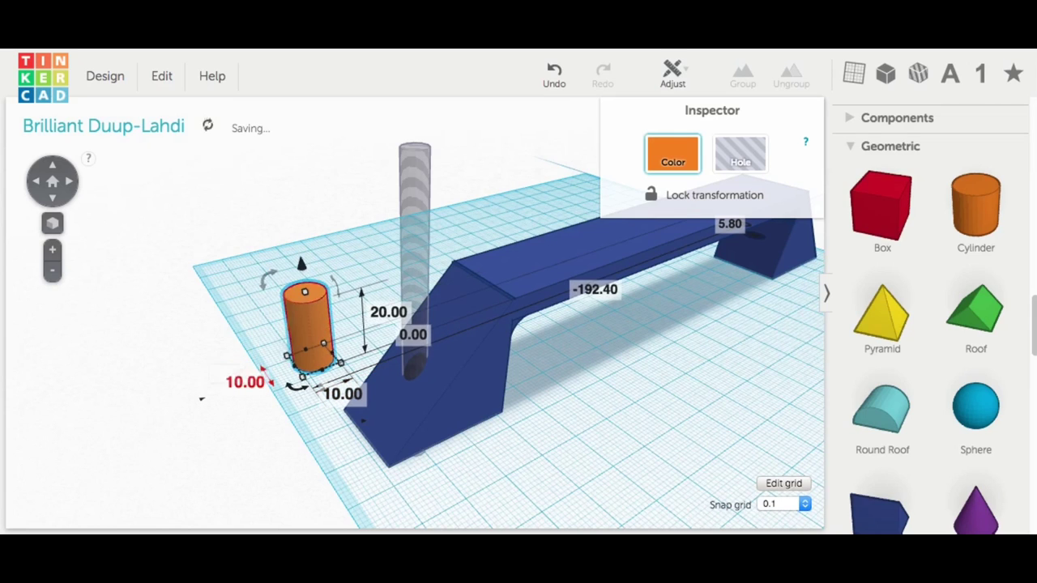
{"action": "left_click_drag", "start_coordinate": [309, 332], "coordinate": [422, 385]}
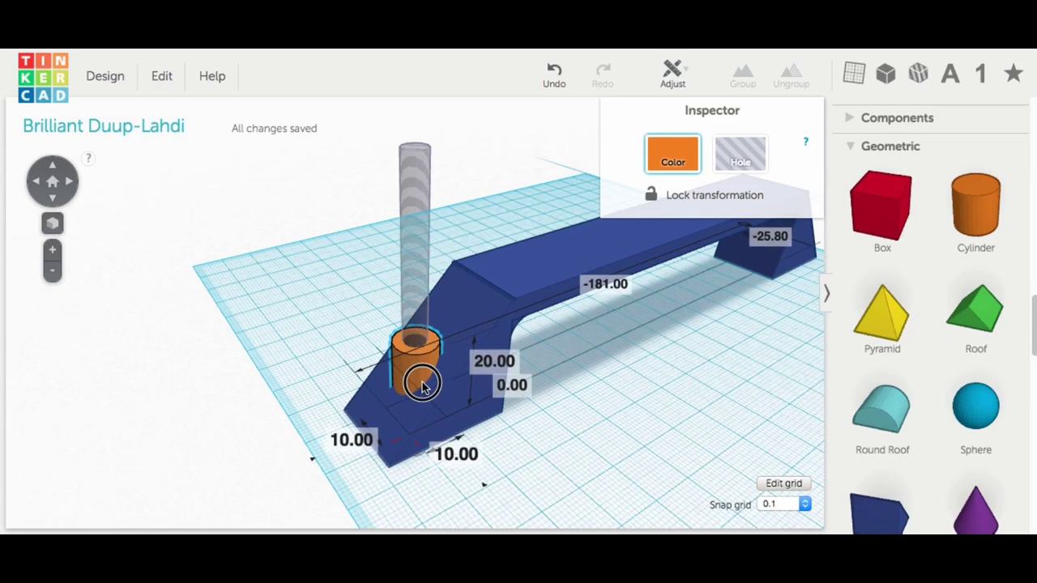
{"action": "left_click_drag", "start_coordinate": [416, 316], "coordinate": [413, 283]}
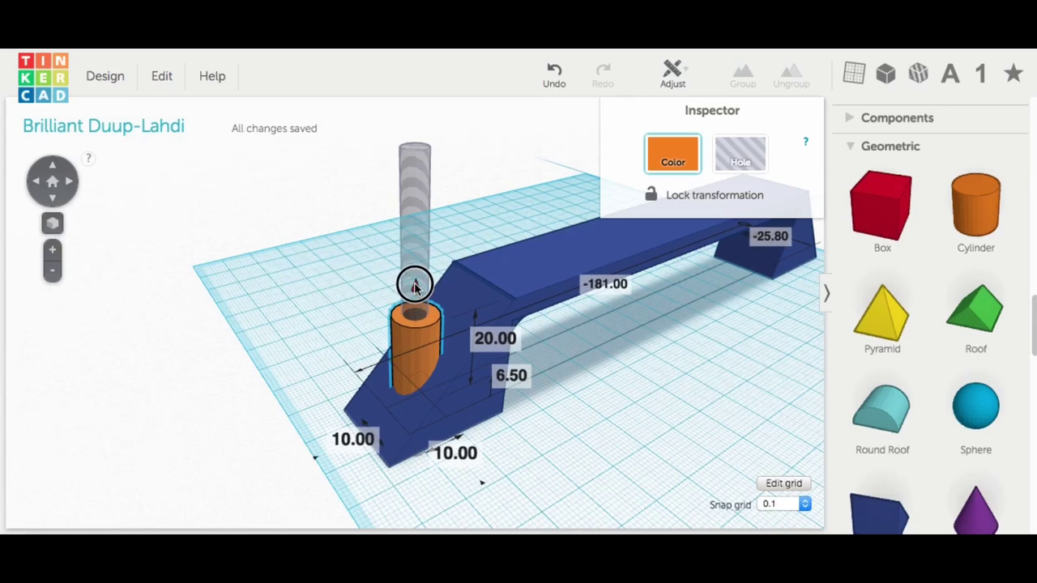
Make the handle a see-through hole and set the cylinder's elevation to 5 mm.
{"action": "left_click", "coordinate": [574, 276]}
{"action": "left_click", "coordinate": [734, 158]}
{"action": "right_click_drag", "start_coordinate": [547, 438], "coordinate": [598, 481]}
{"action": "scroll", "coordinate": [496, 484], "scroll_direction": "down", "scroll_amount": 3}
{"action": "left_click", "coordinate": [417, 356]}
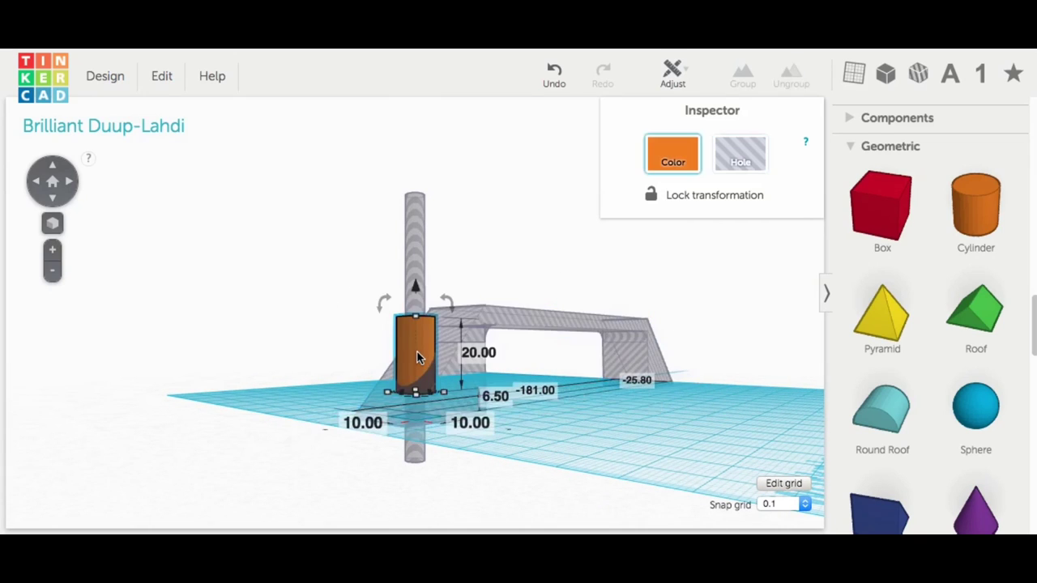
{"action": "type", "text": "5"}
{"action": "key", "text": "Return"}
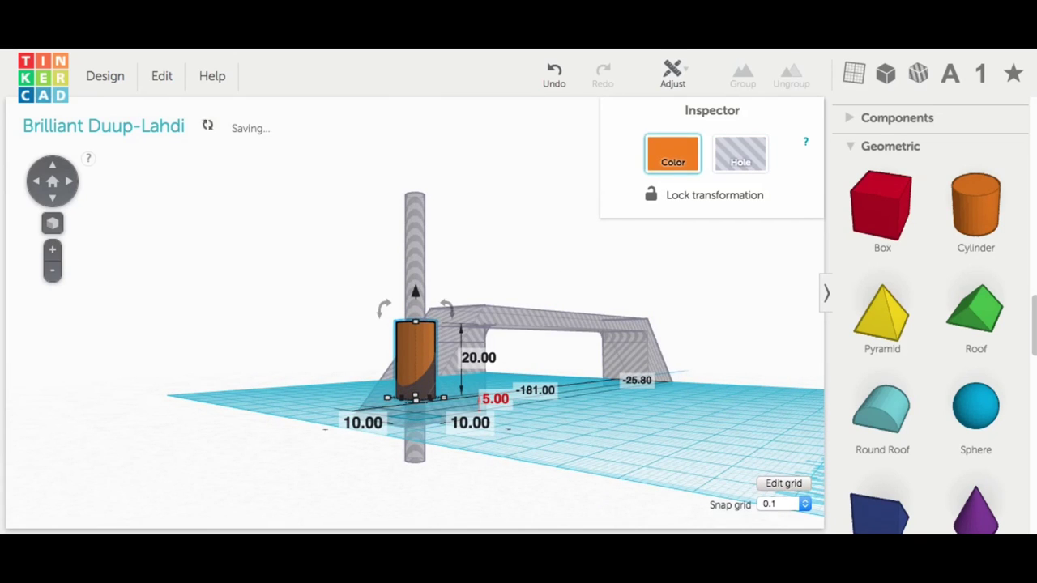
{"action": "right_click_drag", "start_coordinate": [589, 432], "coordinate": [535, 292]}
Switch the see-through handle back to solid.
{"action": "left_click", "coordinate": [534, 292]}
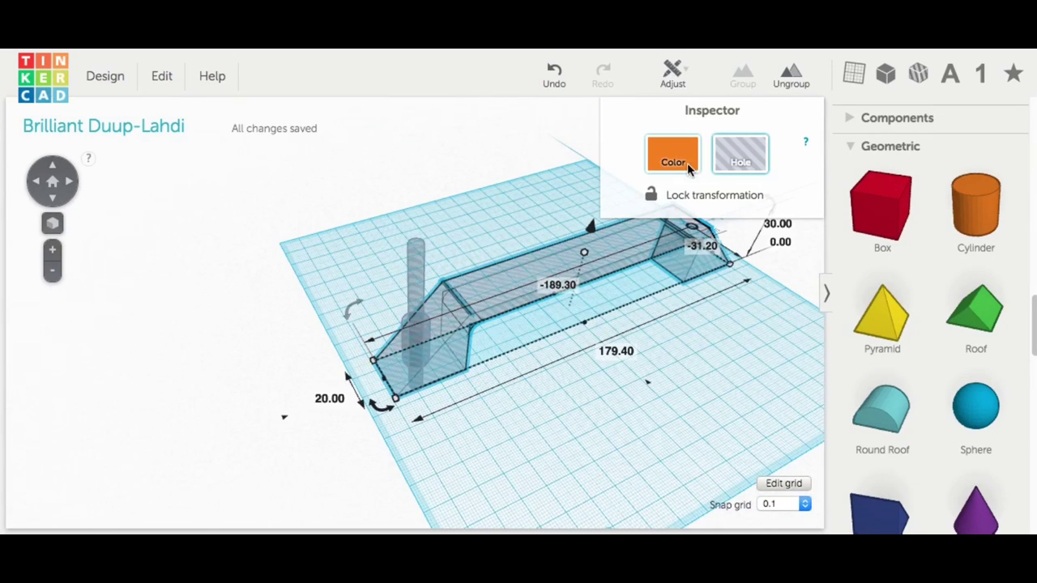
{"action": "left_click", "coordinate": [673, 154]}
{"action": "left_click", "coordinate": [634, 448]}
{"action": "right_click_drag", "start_coordinate": [632, 446], "coordinate": [517, 383]}
Duplicate the tall hole cylinder and position the copy over the bar's right end block.
{"action": "left_click", "coordinate": [415, 324]}
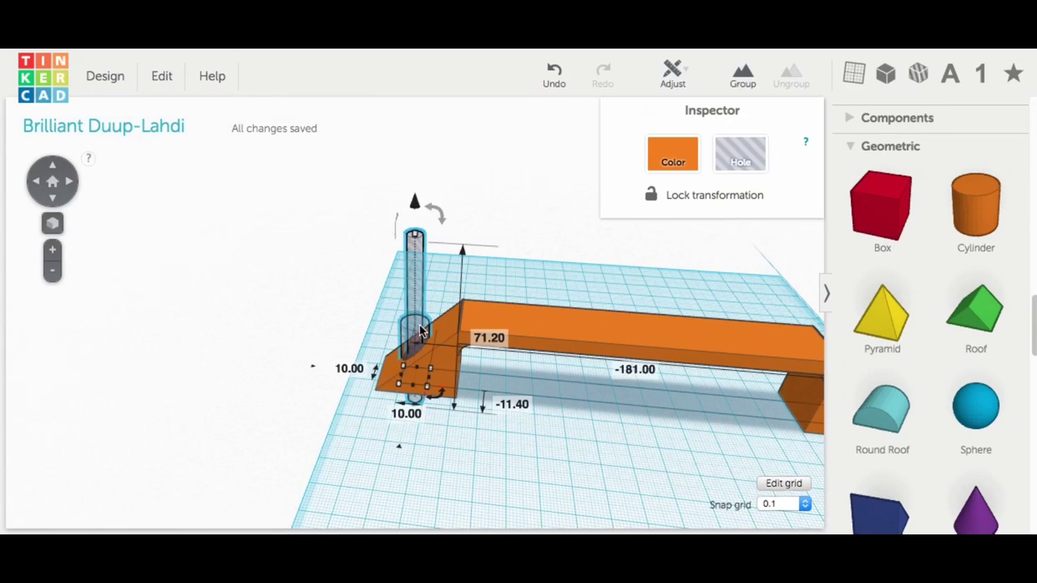
{"action": "left_click", "coordinate": [166, 86]}
{"action": "left_click", "coordinate": [164, 150]}
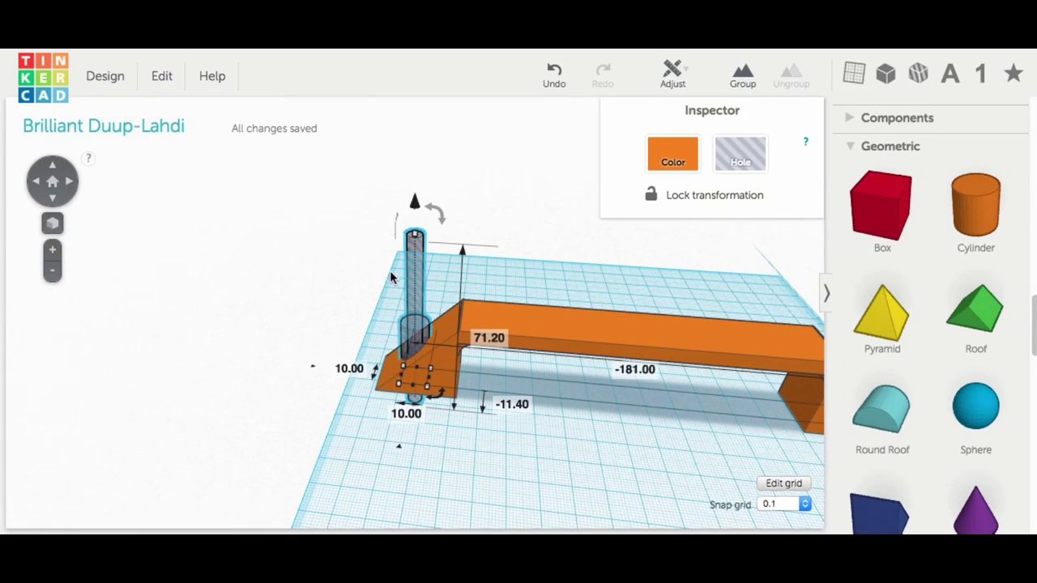
{"action": "left_click_drag", "start_coordinate": [417, 274], "coordinate": [822, 312]}
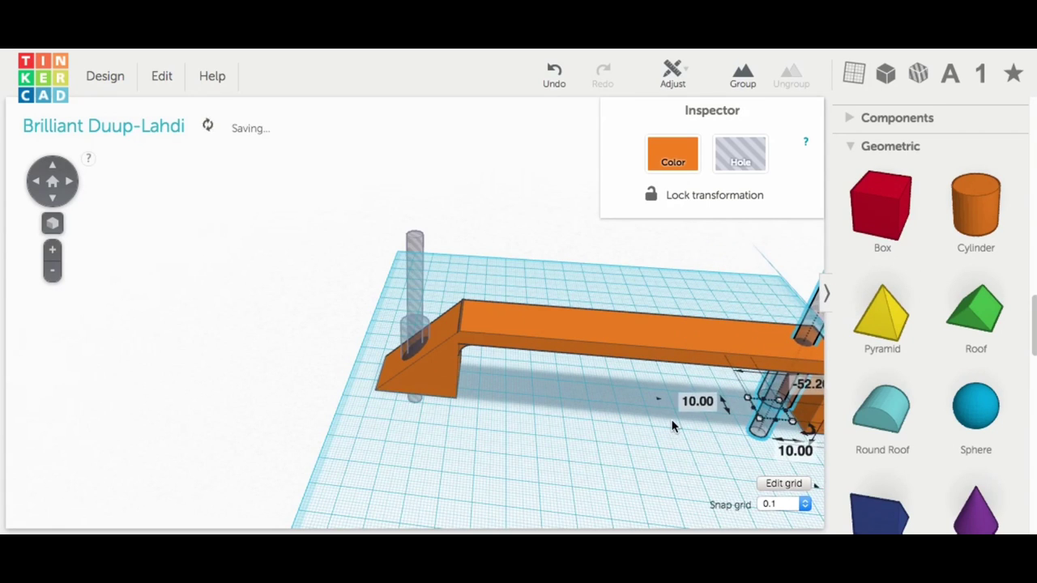
{"action": "right_click_drag", "start_coordinate": [656, 417], "coordinate": [384, 424]}
{"action": "left_click_drag", "start_coordinate": [410, 316], "coordinate": [477, 329]}
{"action": "right_click_drag", "start_coordinate": [491, 235], "coordinate": [493, 324]}
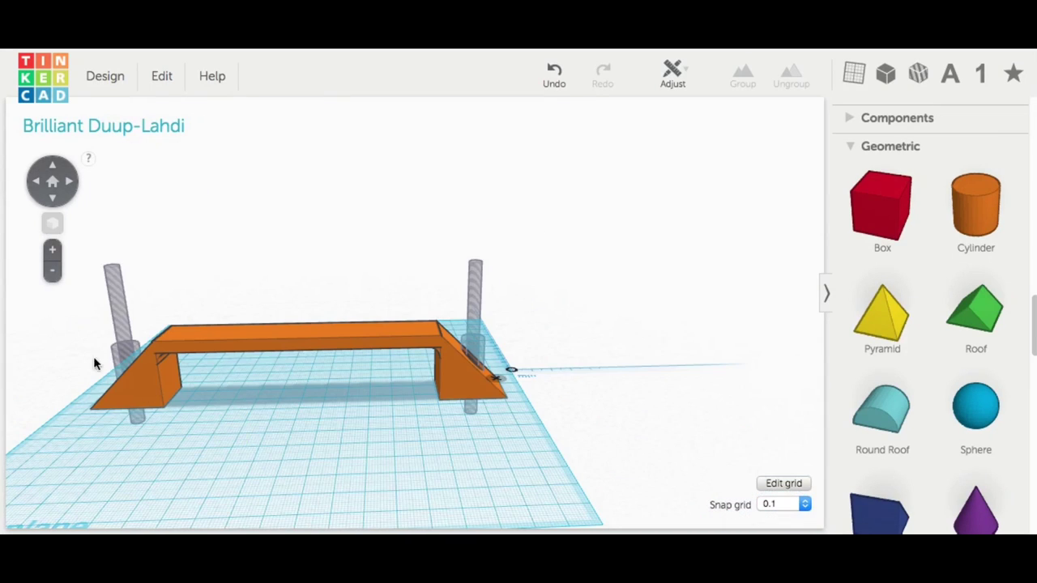
{"action": "left_click", "coordinate": [116, 355]}
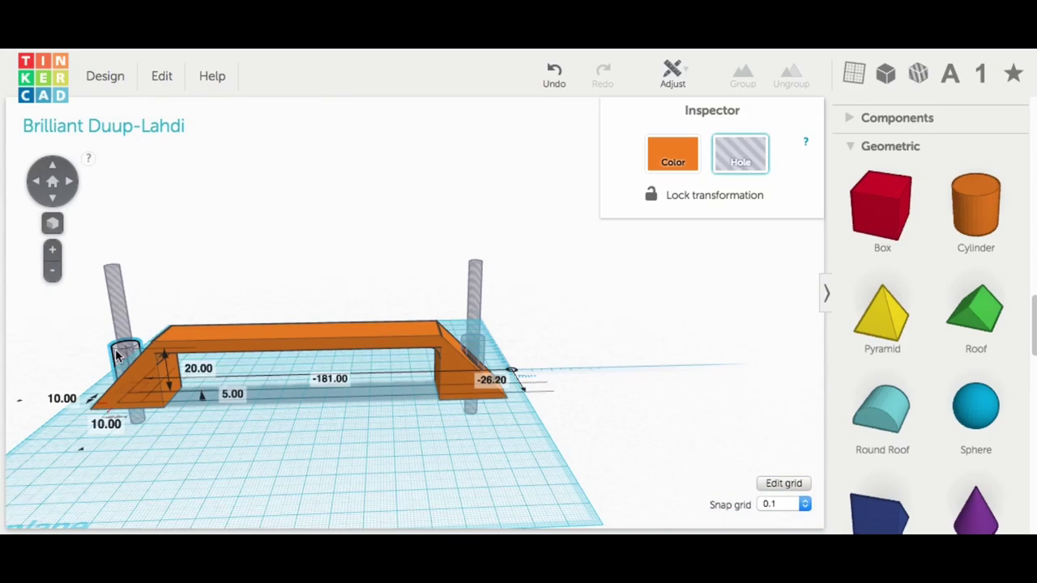
Align the two hole cylinders with each other and group them.
{"action": "left_click", "coordinate": [484, 291], "text": "shift"}
{"action": "left_click", "coordinate": [673, 73]}
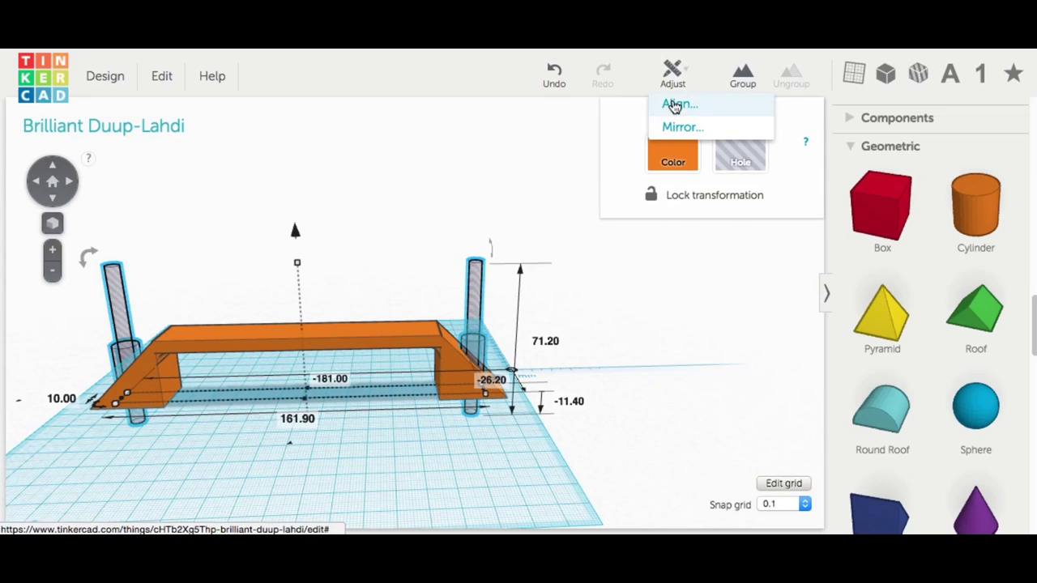
{"action": "left_click", "coordinate": [673, 102]}
{"action": "right_click_drag", "start_coordinate": [540, 451], "coordinate": [420, 466]}
{"action": "left_click", "coordinate": [416, 458]}
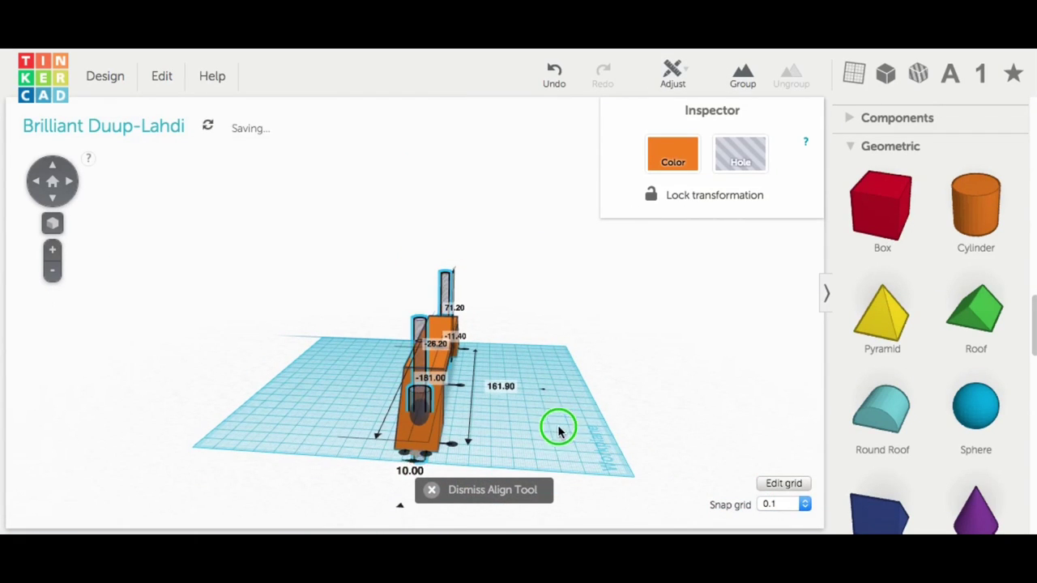
{"action": "right_click_drag", "start_coordinate": [556, 426], "coordinate": [300, 456]}
{"action": "left_click", "coordinate": [742, 75]}
{"action": "left_click", "coordinate": [366, 417]}
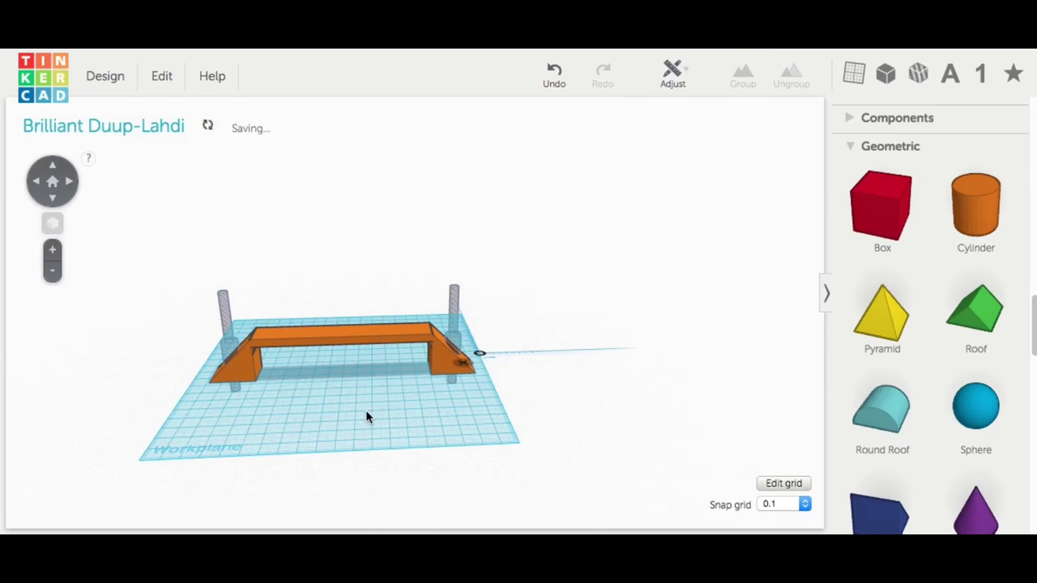
Center the grouped holes on the handle along both its length and width.
{"action": "left_click_drag", "start_coordinate": [446, 379], "coordinate": [470, 381]}
{"action": "left_click", "coordinate": [672, 75]}
{"action": "left_click", "coordinate": [674, 104]}
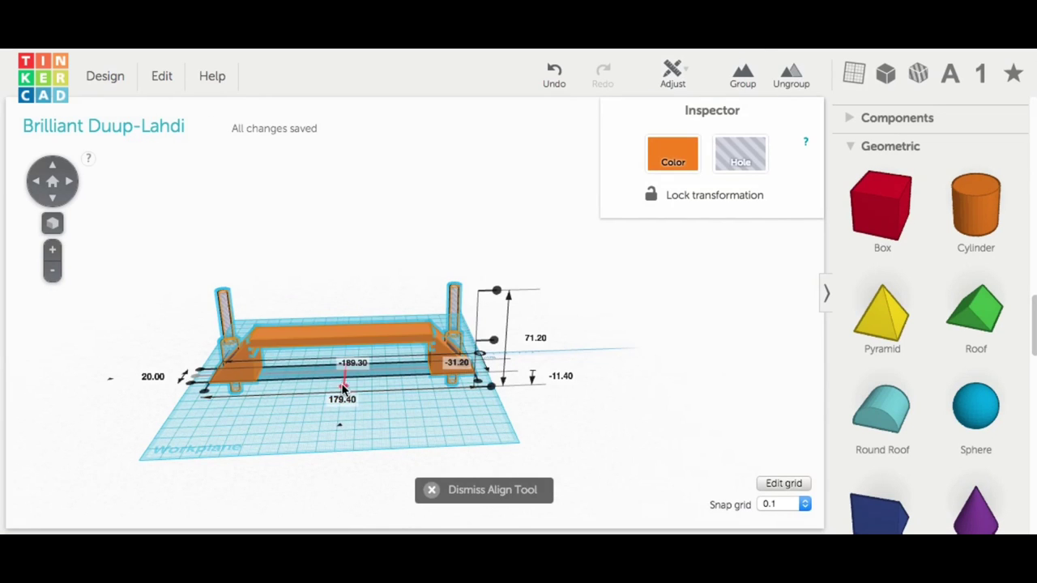
{"action": "left_click", "coordinate": [350, 427]}
{"action": "left_click", "coordinate": [389, 435]}
{"action": "right_click_drag", "start_coordinate": [389, 435], "coordinate": [224, 428]}
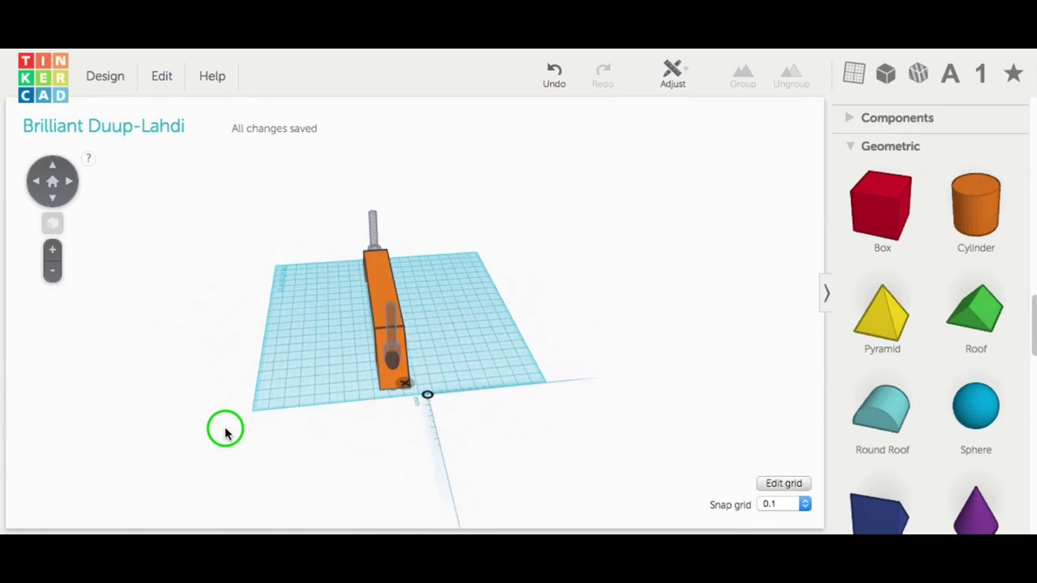
{"action": "left_click_drag", "start_coordinate": [476, 405], "coordinate": [476, 405]}
{"action": "left_click", "coordinate": [673, 74]}
{"action": "left_click", "coordinate": [675, 104]}
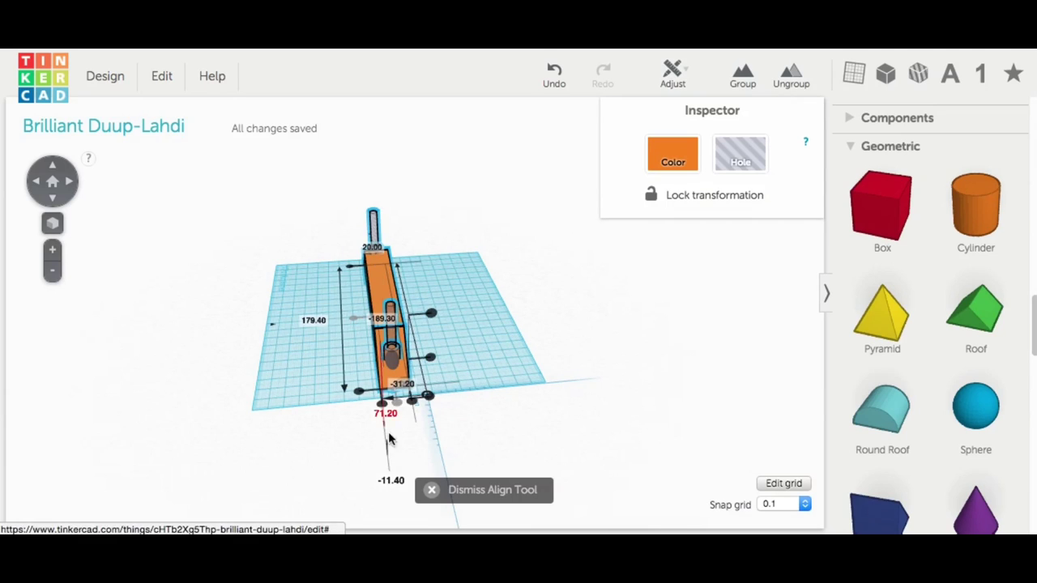
{"action": "left_click", "coordinate": [332, 390]}
{"action": "right_click_drag", "start_coordinate": [332, 391], "coordinate": [430, 433]}
{"action": "left_click", "coordinate": [155, 261]}
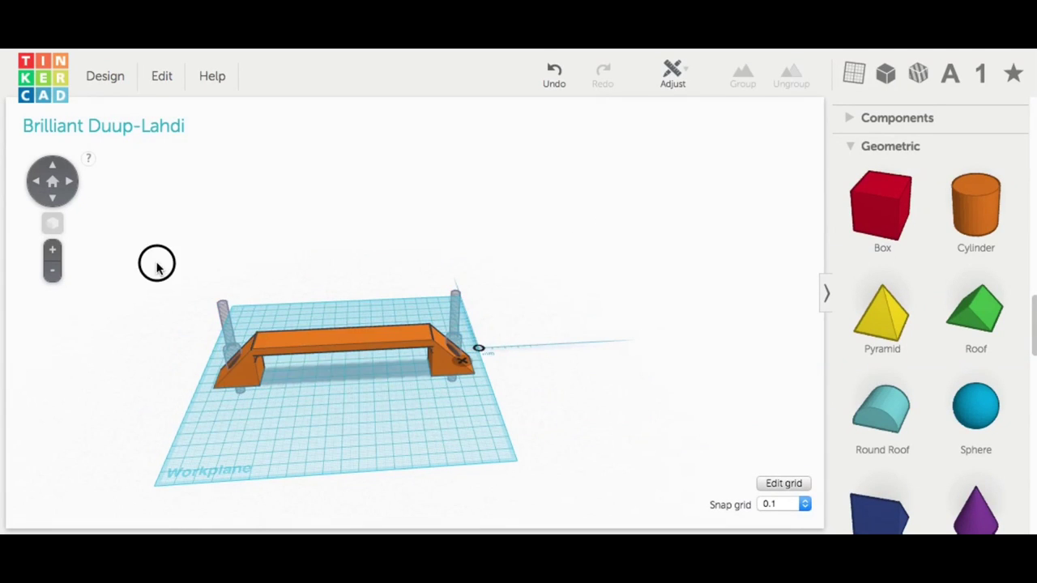
Select all and group so the holes cut through the handle ends.
{"action": "key", "text": "ctrl+a"}
{"action": "key", "text": "ctrl+g"}
{"action": "right_click_drag", "start_coordinate": [589, 192], "coordinate": [348, 434]}
{"action": "left_click", "coordinate": [375, 422]}
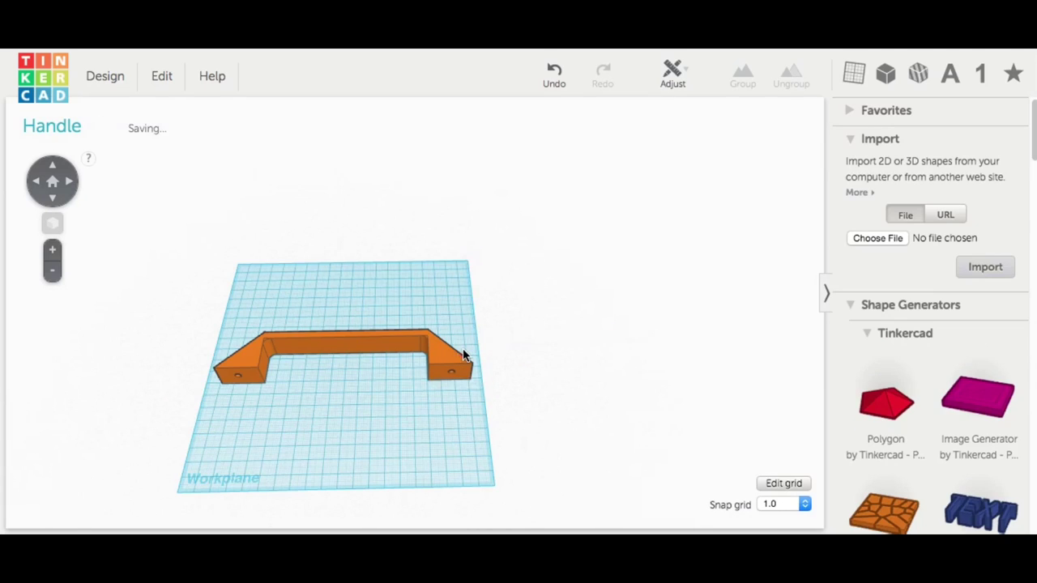
Export the Handle design as an .STL file via Download for 3D Printing.
{"action": "left_click", "coordinate": [104, 75]}
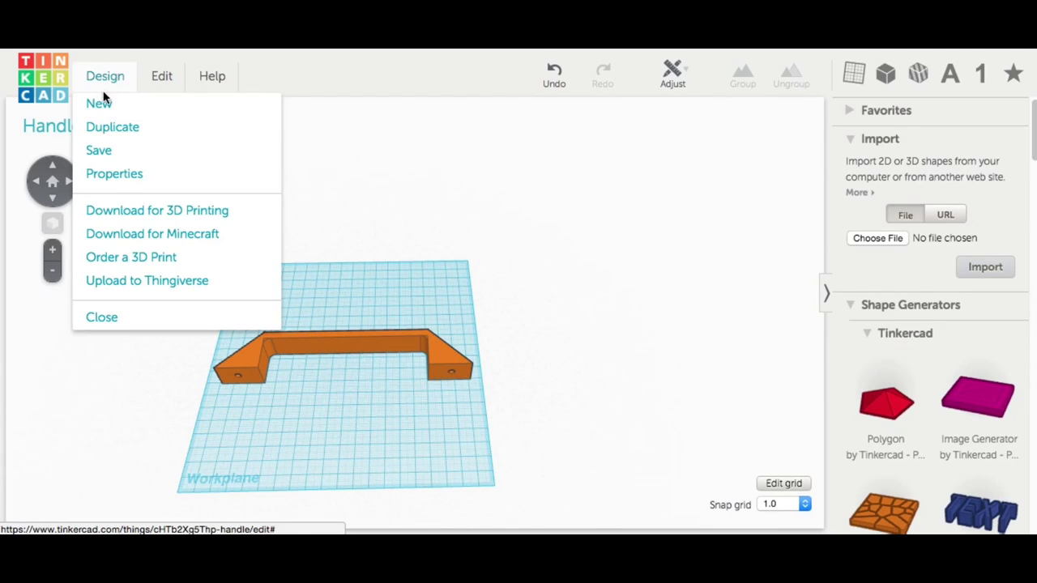
{"action": "left_click", "coordinate": [132, 217]}
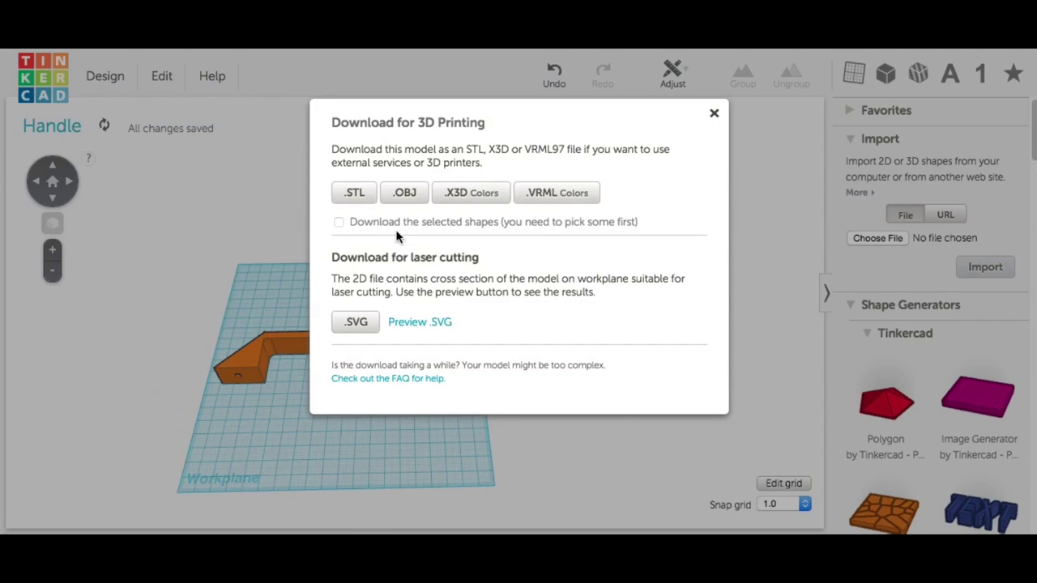
{"action": "left_click", "coordinate": [353, 195]}
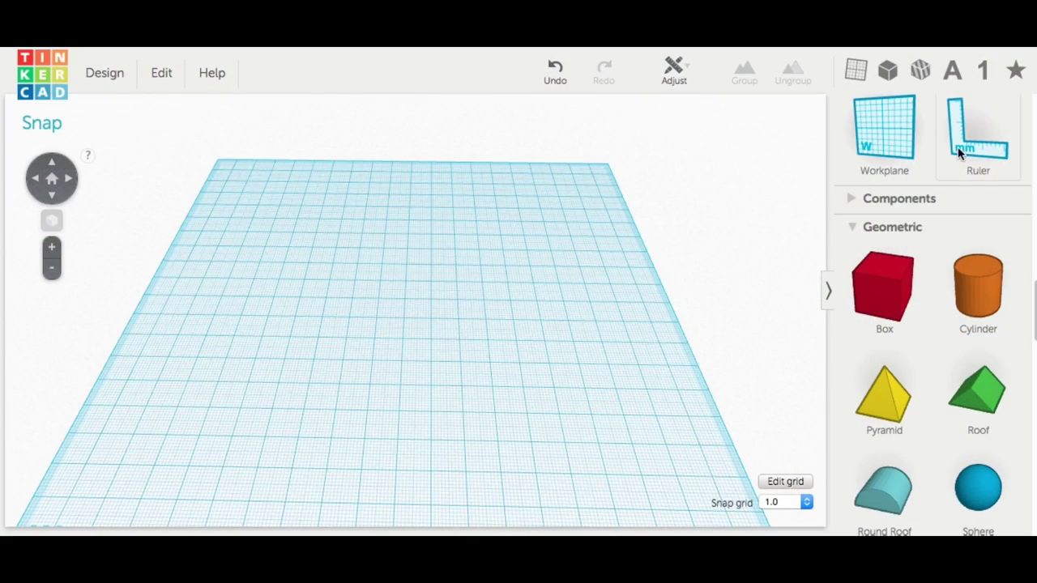
Place a ruler and a box, setting the box to 80 mm long and 3 mm high.
{"action": "left_click_drag", "start_coordinate": [959, 149], "coordinate": [775, 210]}
{"action": "left_click_drag", "start_coordinate": [600, 245], "coordinate": [600, 246]}
{"action": "left_click_drag", "start_coordinate": [884, 288], "coordinate": [385, 308]}
{"action": "left_click", "coordinate": [292, 305]}
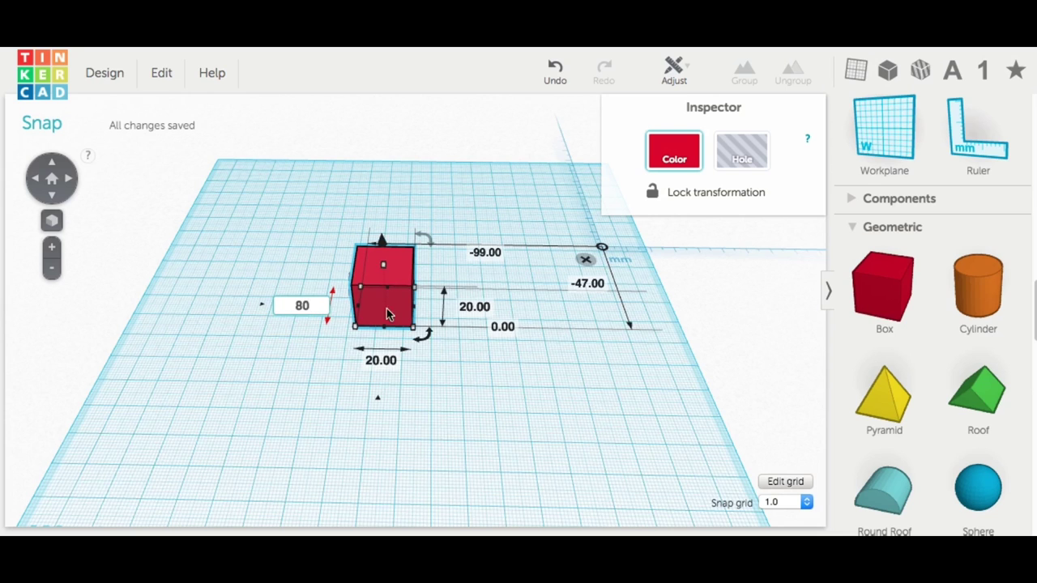
{"action": "type", "text": "80"}
{"action": "left_click", "coordinate": [424, 407]}
{"action": "right_click_drag", "start_coordinate": [379, 349], "coordinate": [583, 329]}
{"action": "left_click", "coordinate": [389, 301]}
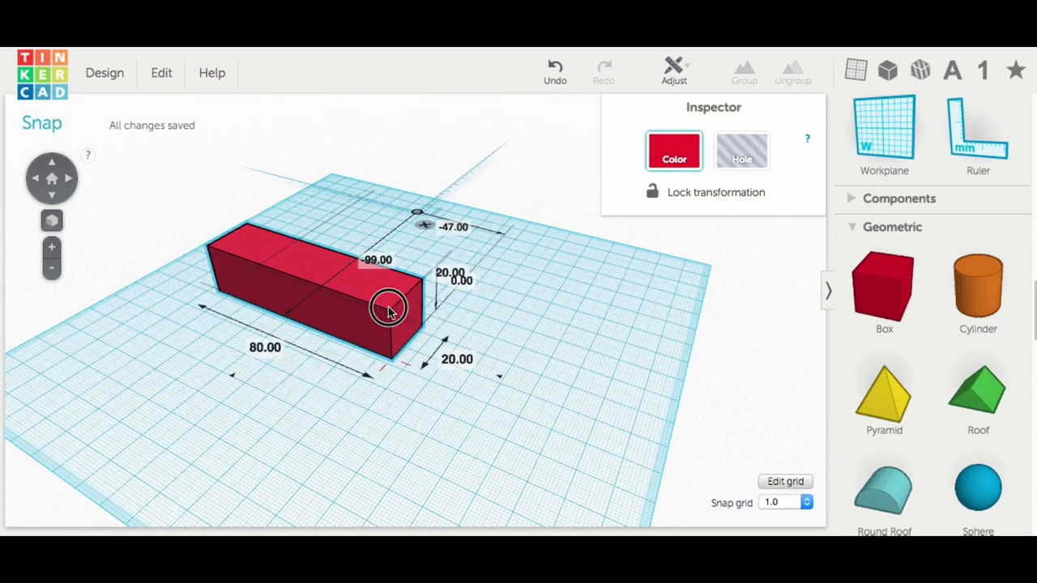
{"action": "left_click", "coordinate": [520, 310]}
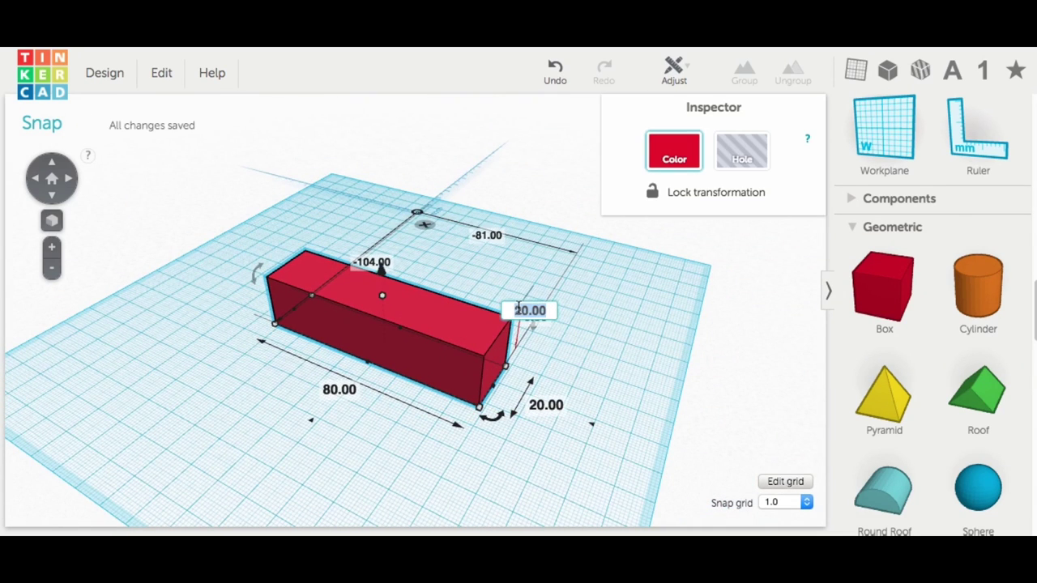
{"action": "type", "text": "3"}
{"action": "key", "text": "Return"}
{"action": "right_click_drag", "start_coordinate": [630, 424], "coordinate": [567, 397]}
Add a rotated Round Roof at the bar's end, shrunk to an 8 mm lip.
{"action": "left_click_drag", "start_coordinate": [869, 506], "coordinate": [533, 417]}
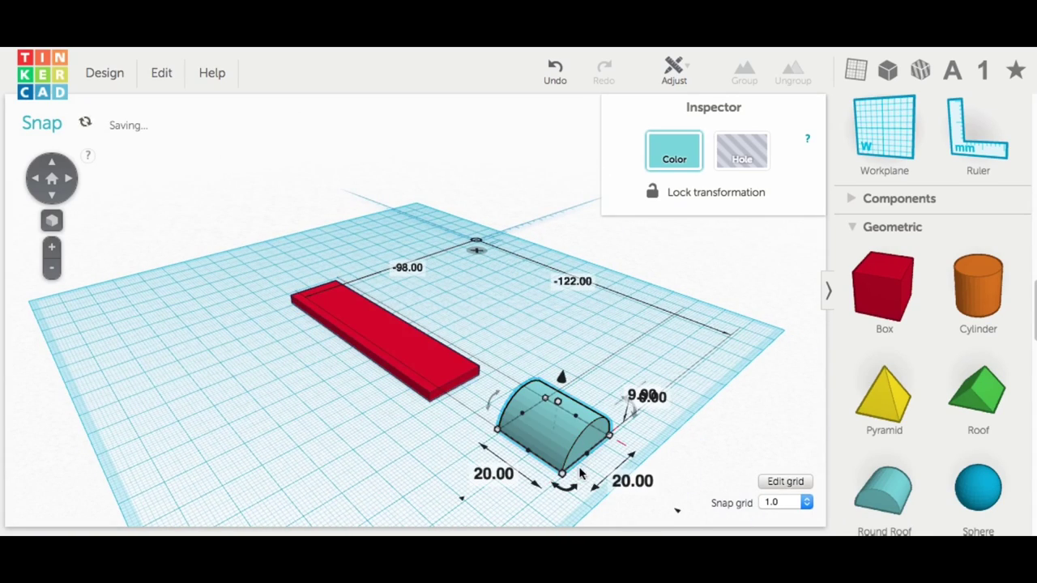
{"action": "left_click_drag", "start_coordinate": [538, 488], "coordinate": [478, 418]}
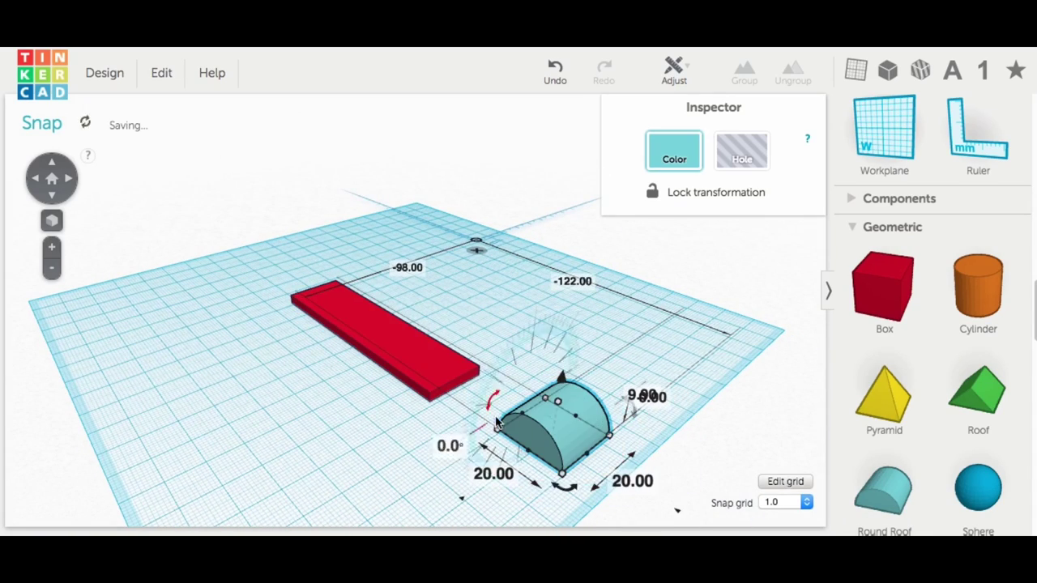
{"action": "left_click_drag", "start_coordinate": [556, 426], "coordinate": [454, 371]}
{"action": "right_click_drag", "start_coordinate": [454, 371], "coordinate": [551, 347]}
{"action": "left_click_drag", "start_coordinate": [561, 359], "coordinate": [541, 354]}
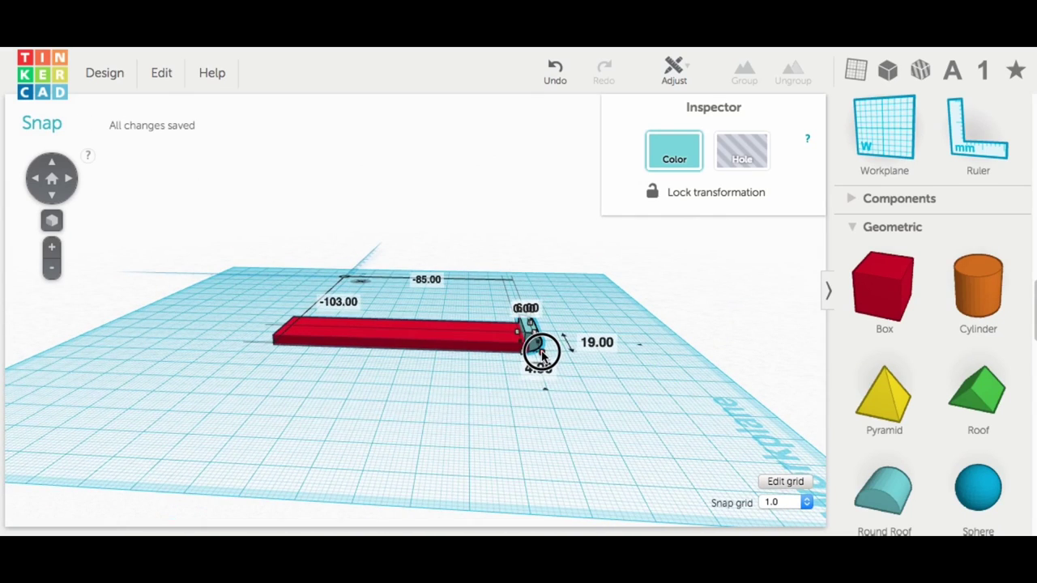
{"action": "right_click_drag", "start_coordinate": [570, 366], "coordinate": [495, 353]}
{"action": "left_click", "coordinate": [422, 343]}
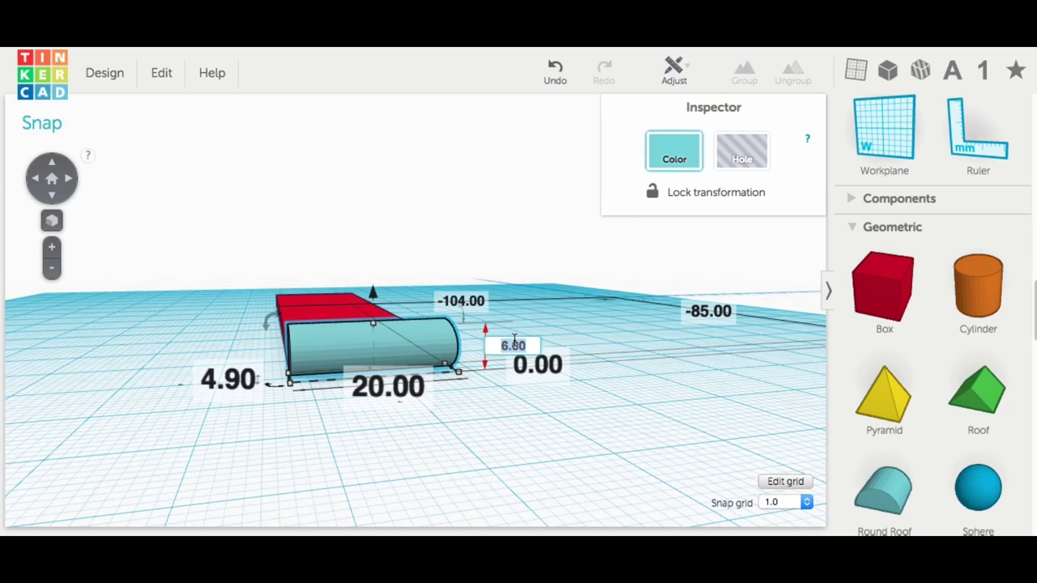
{"action": "key", "text": "Return"}
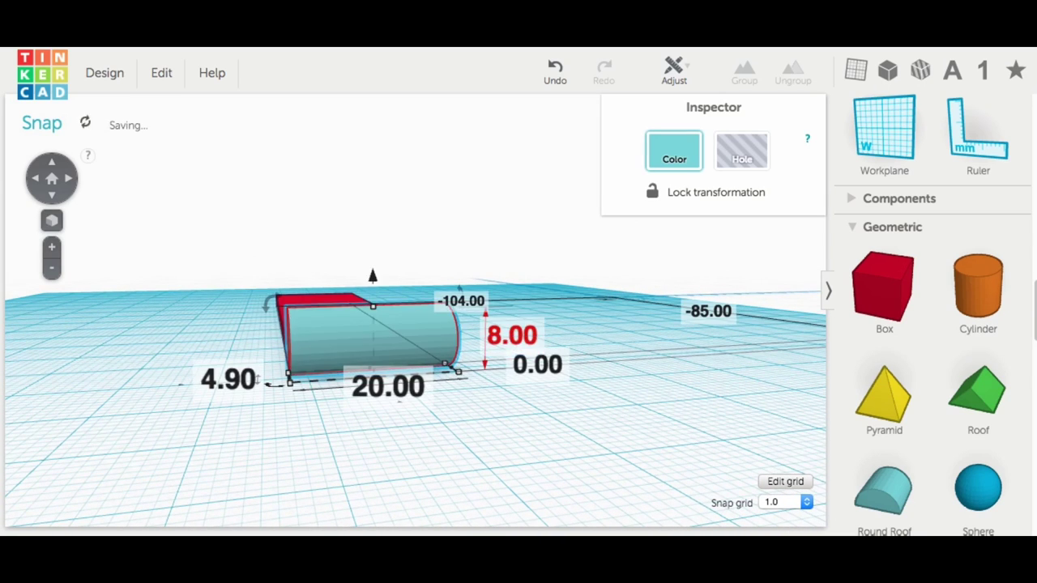
{"action": "right_click_drag", "start_coordinate": [519, 413], "coordinate": [595, 452]}
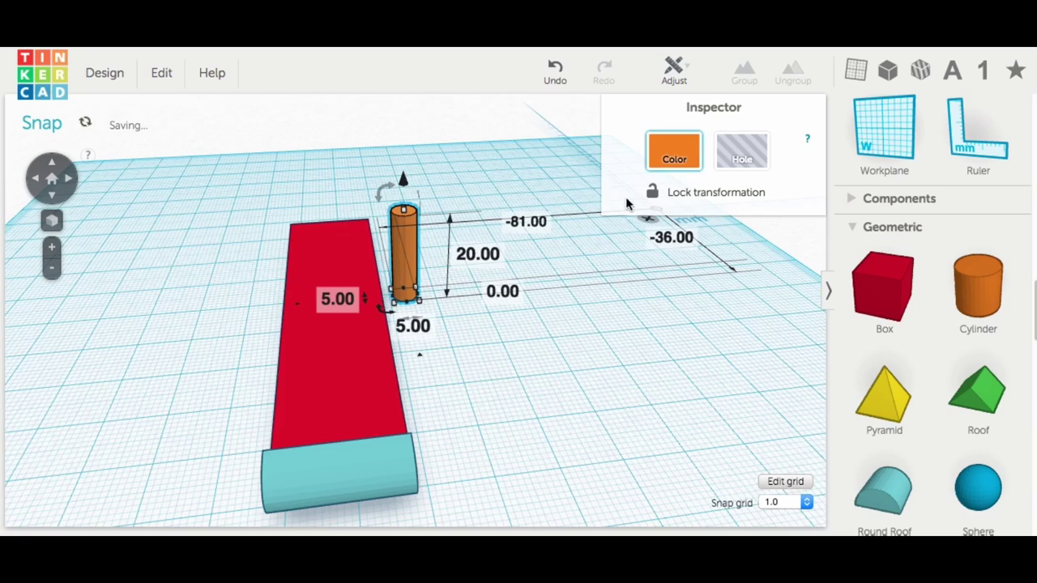
Make the cylinder a hole at the bar's far end, duplicate it, and group everything to cut both holes.
{"action": "left_click", "coordinate": [733, 154]}
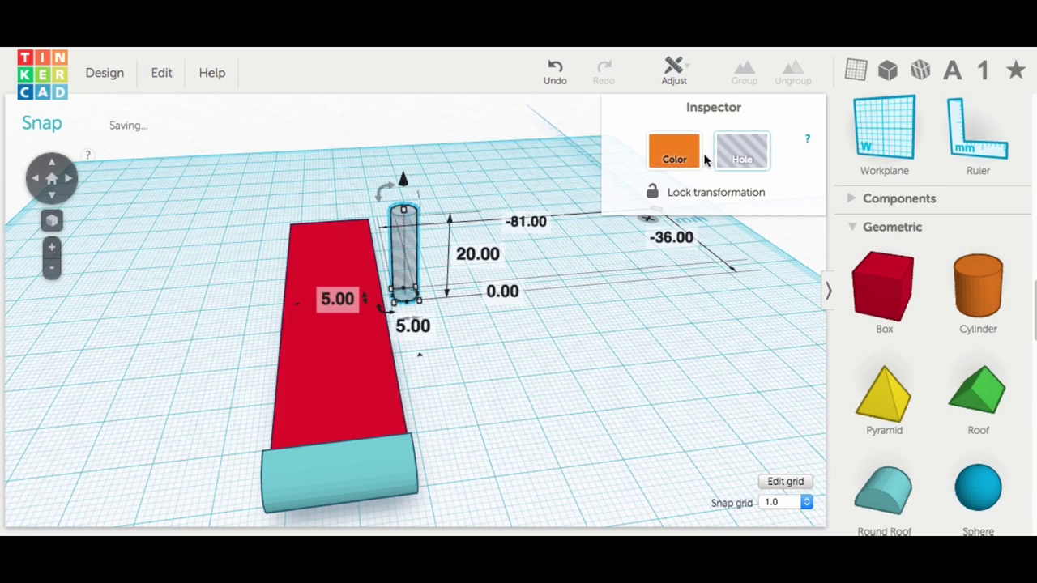
{"action": "left_click_drag", "start_coordinate": [402, 240], "coordinate": [324, 201]}
{"action": "left_click", "coordinate": [161, 72]}
{"action": "left_click", "coordinate": [158, 145]}
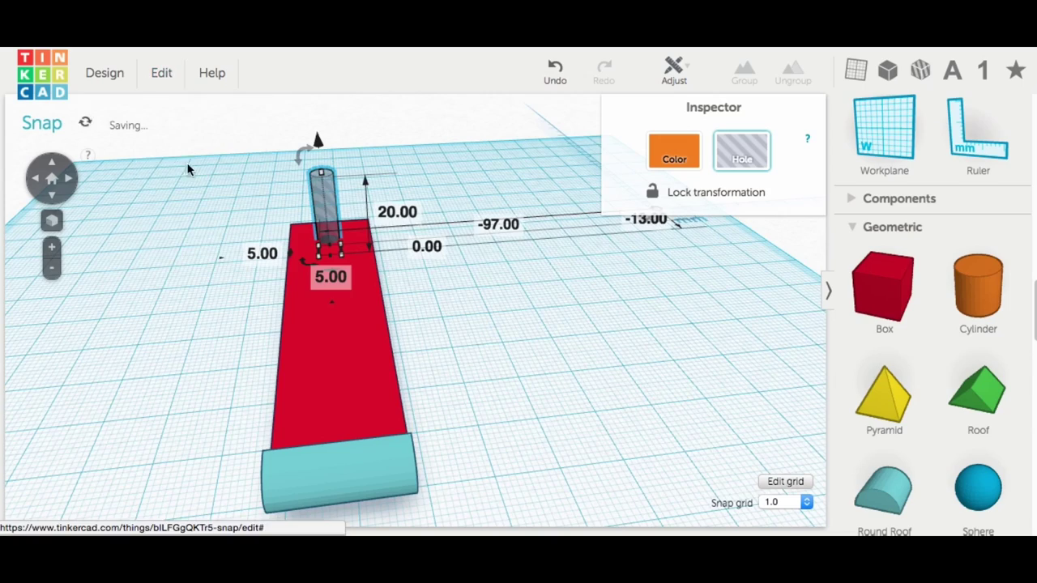
{"action": "left_click_drag", "start_coordinate": [189, 262], "coordinate": [653, 465]}
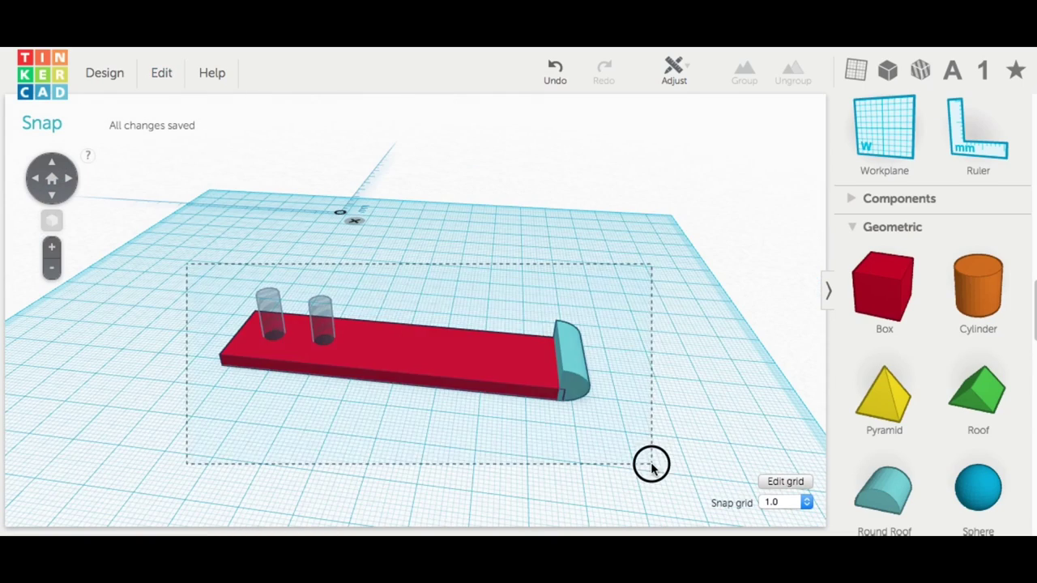
{"action": "left_click", "coordinate": [744, 71]}
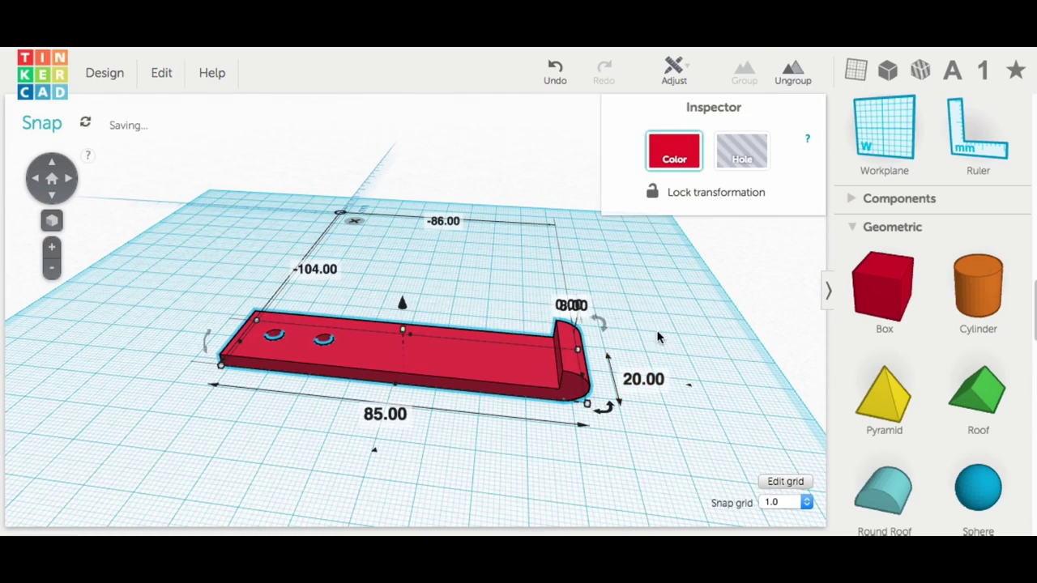
Inspect the finished red clip and download it as an .STL for 3D printing.
{"action": "left_click", "coordinate": [695, 435]}
{"action": "right_click_drag", "start_coordinate": [695, 435], "coordinate": [567, 446]}
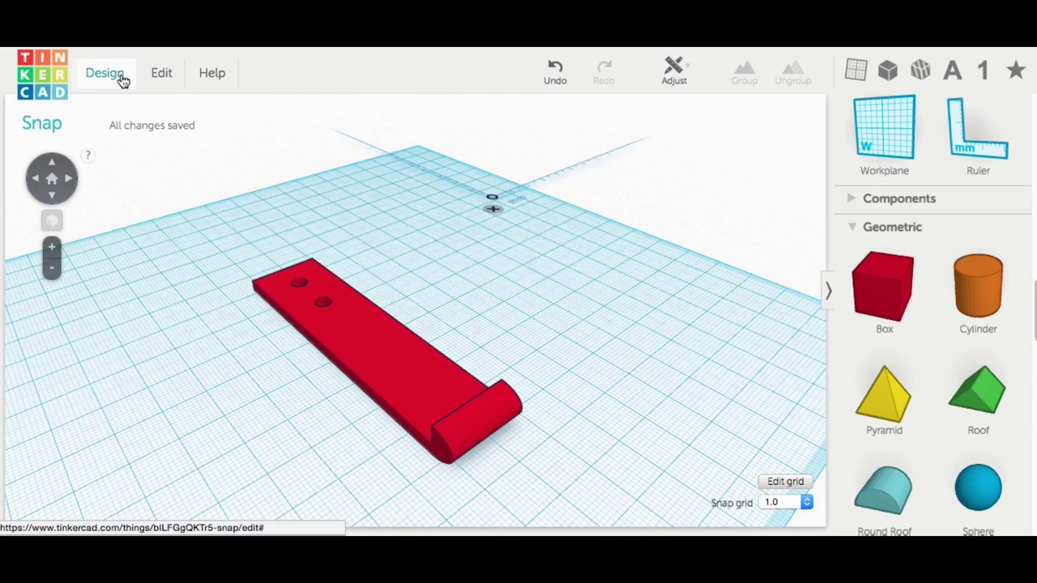
{"action": "left_click", "coordinate": [120, 76]}
{"action": "left_click", "coordinate": [134, 209]}
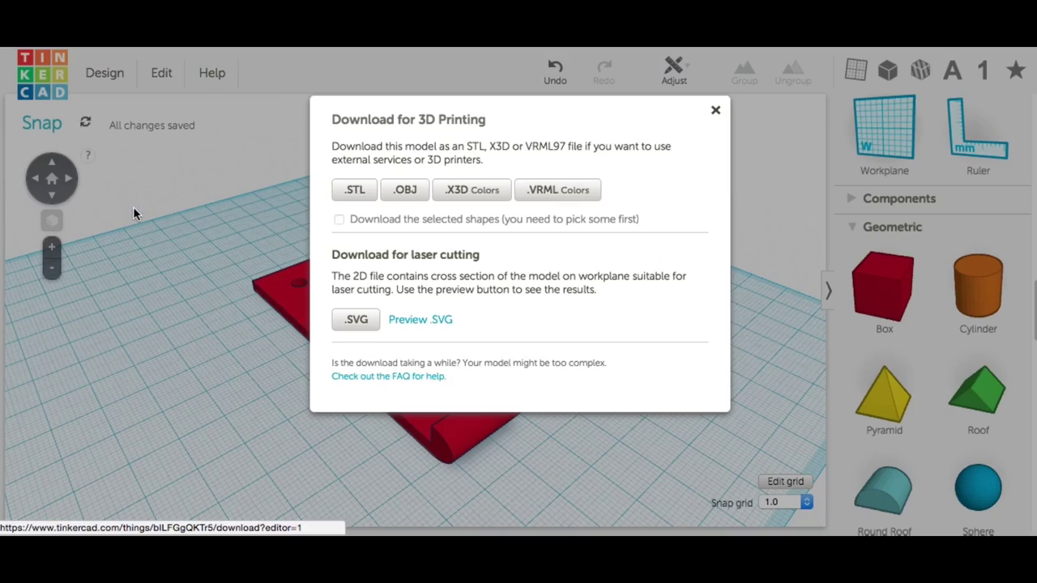